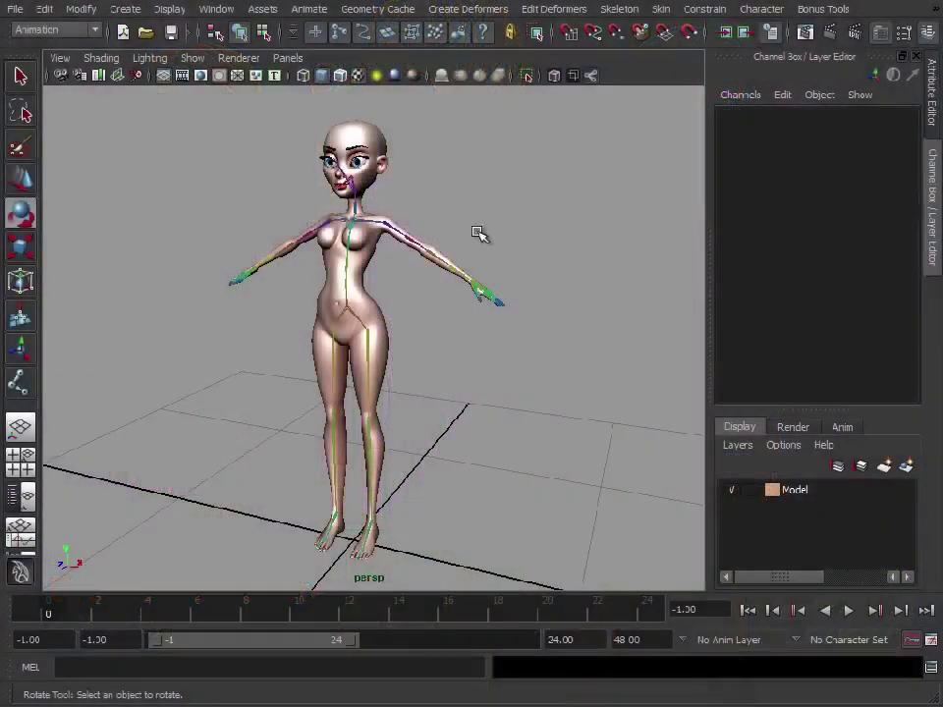
# Test-rotate the L_Hip joint to check whether the mesh follows, undo the rotation and deselect the joint
pyautogui.keyDown('alt'); pyautogui.moveTo(307, 361); pyautogui.dragTo(458, 370, button='right'); pyautogui.keyUp('alt')
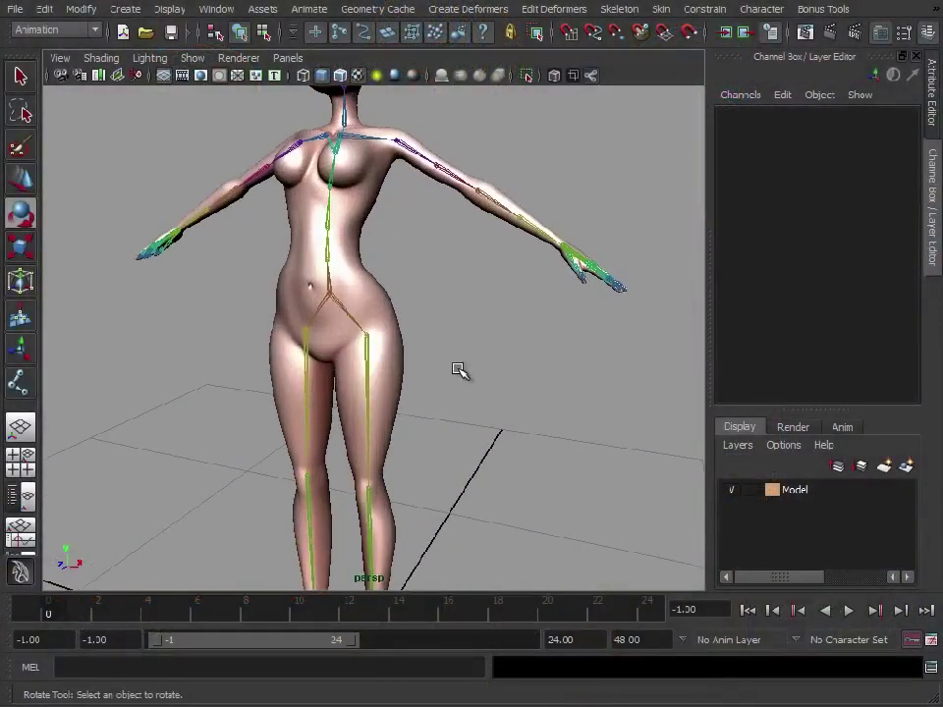
pyautogui.click(364, 390)
pyautogui.keyDown('alt'); pyautogui.moveTo(437, 400); pyautogui.dragTo(399, 400); pyautogui.keyUp('alt')
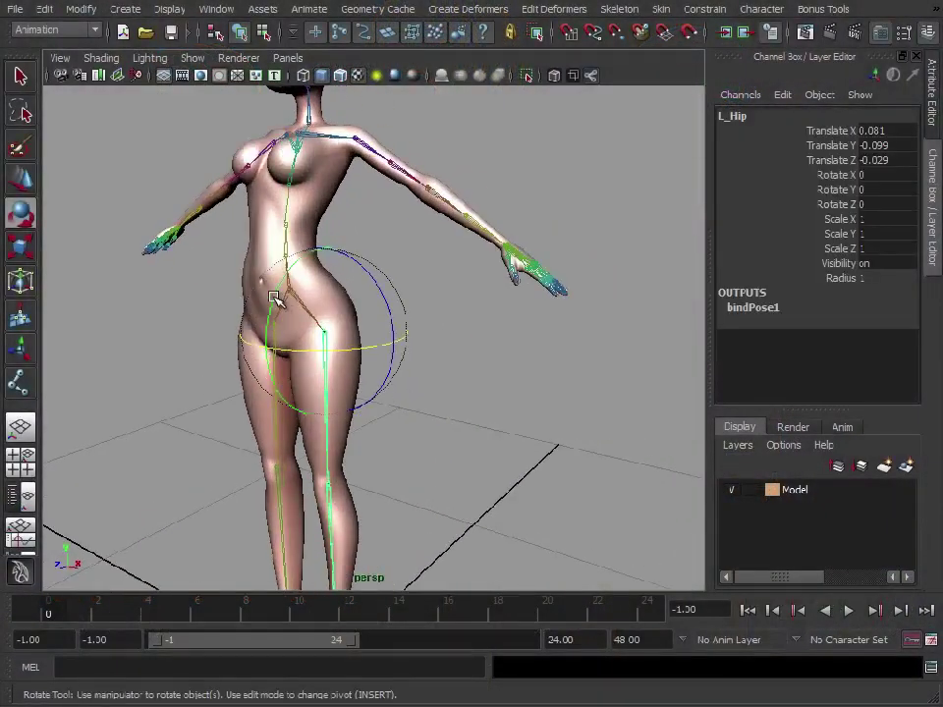
pyautogui.moveTo(274, 297); pyautogui.dragTo(294, 343)
pyautogui.hotkey('ctrl', 'z')
pyautogui.click(539, 405)
pyautogui.keyDown('alt'); pyautogui.moveTo(402, 234); pyautogui.dragTo(428, 343, button='middle'); pyautogui.keyUp('alt')
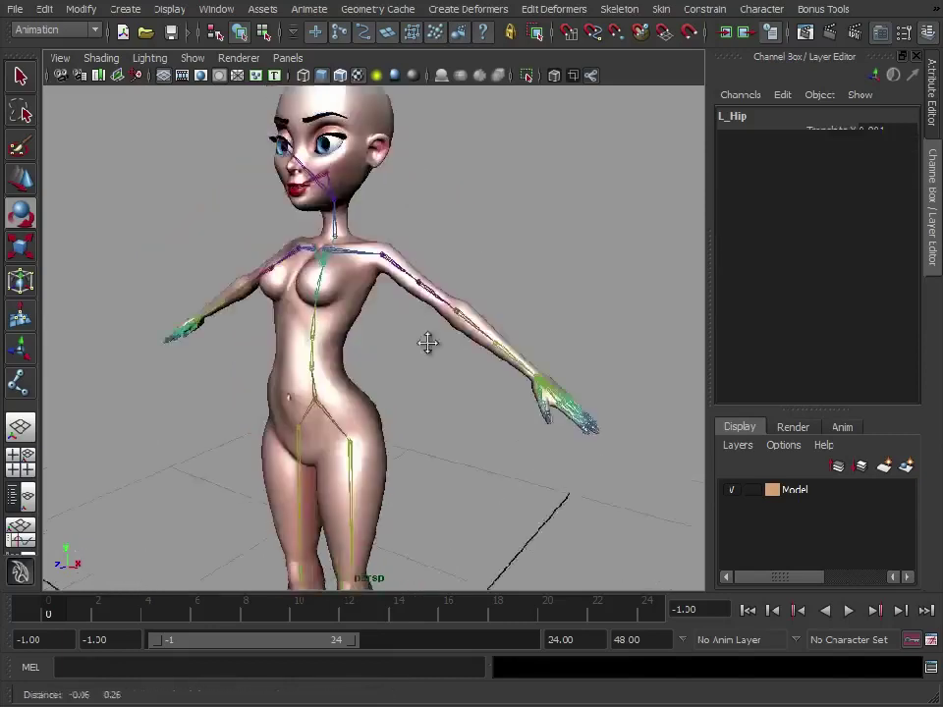
pyautogui.keyDown('alt'); pyautogui.moveTo(428, 342); pyautogui.dragTo(415, 400); pyautogui.keyUp('alt')
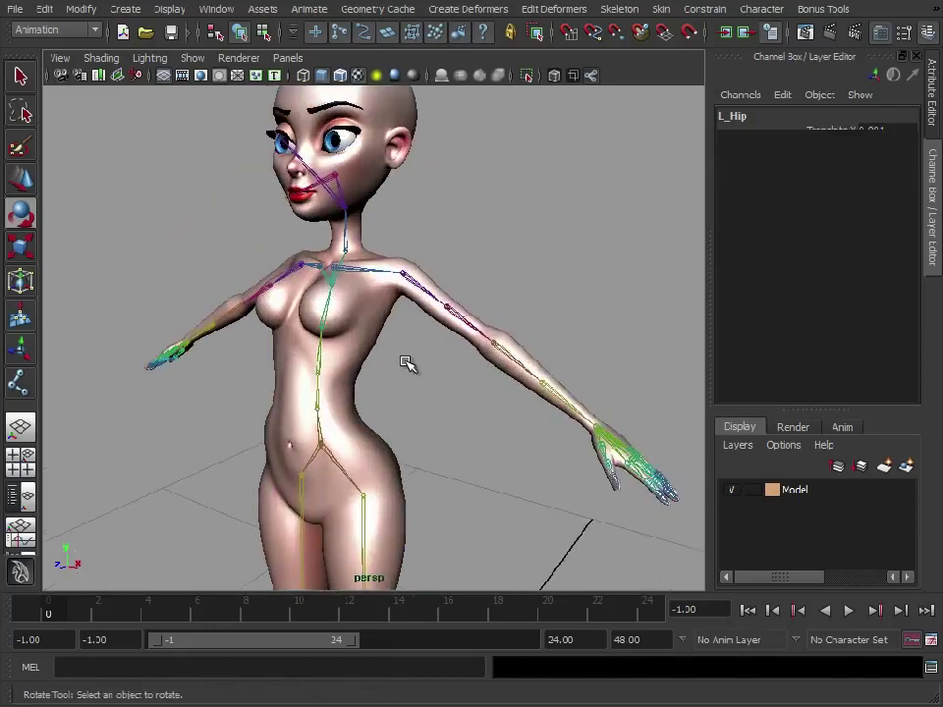
# Select the Root joint of the skeleton together with the Actress_Model mesh
pyautogui.click(360, 355)
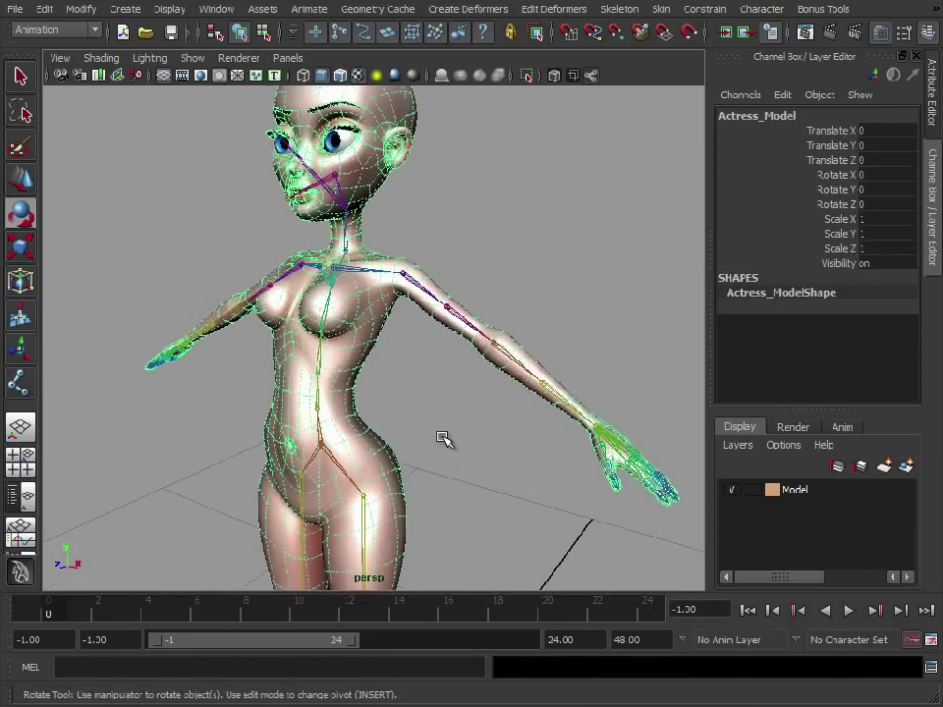
pyautogui.keyDown('alt'); pyautogui.moveTo(442, 438); pyautogui.dragTo(464, 387); pyautogui.keyUp('alt')
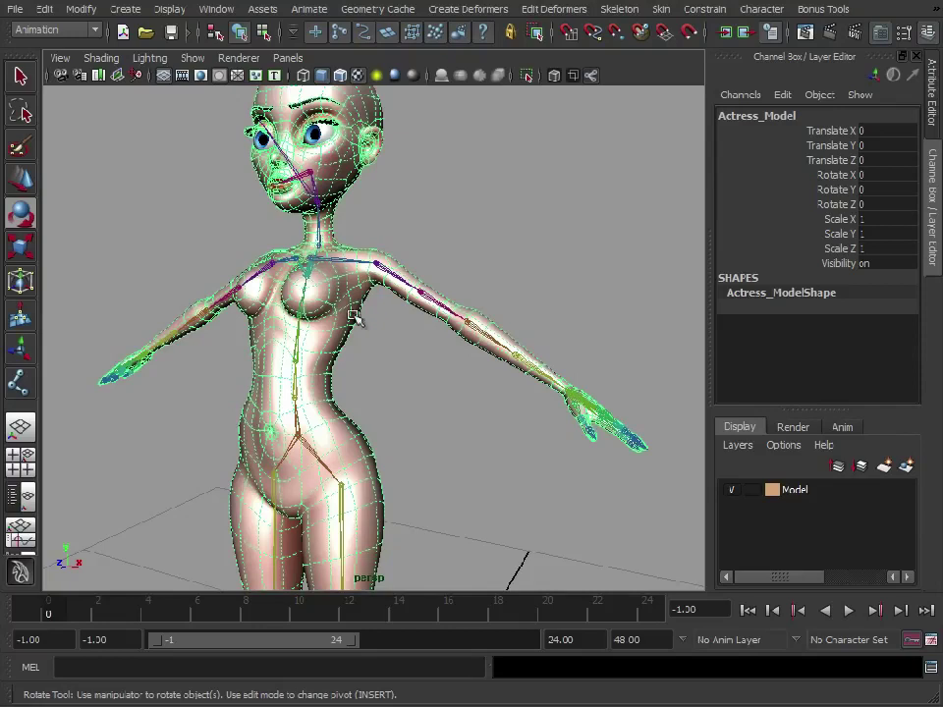
pyautogui.click(304, 442)
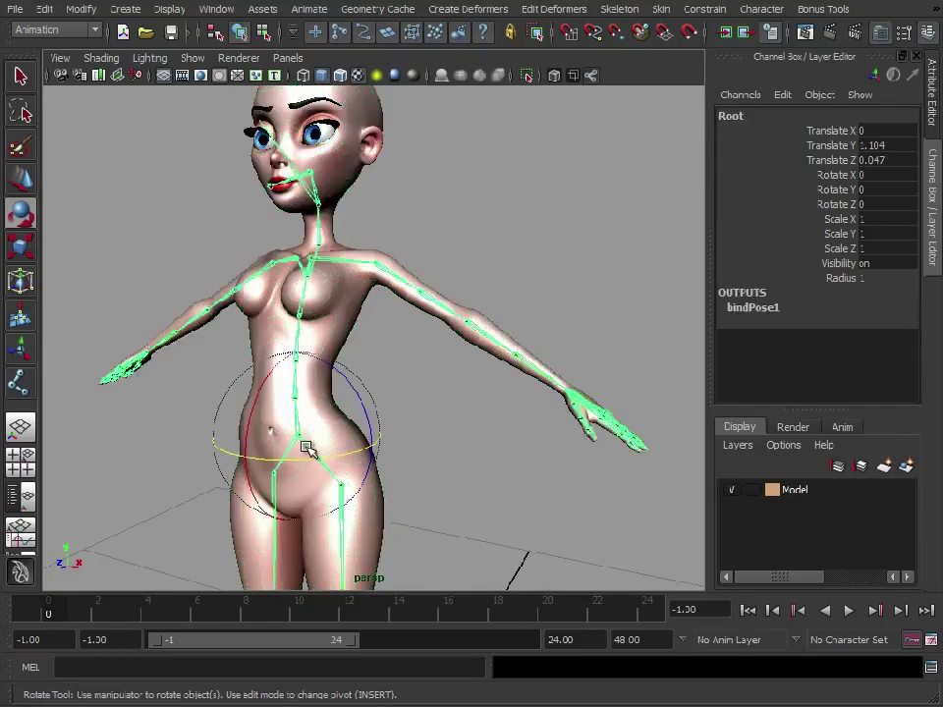
pyautogui.click(360, 312)
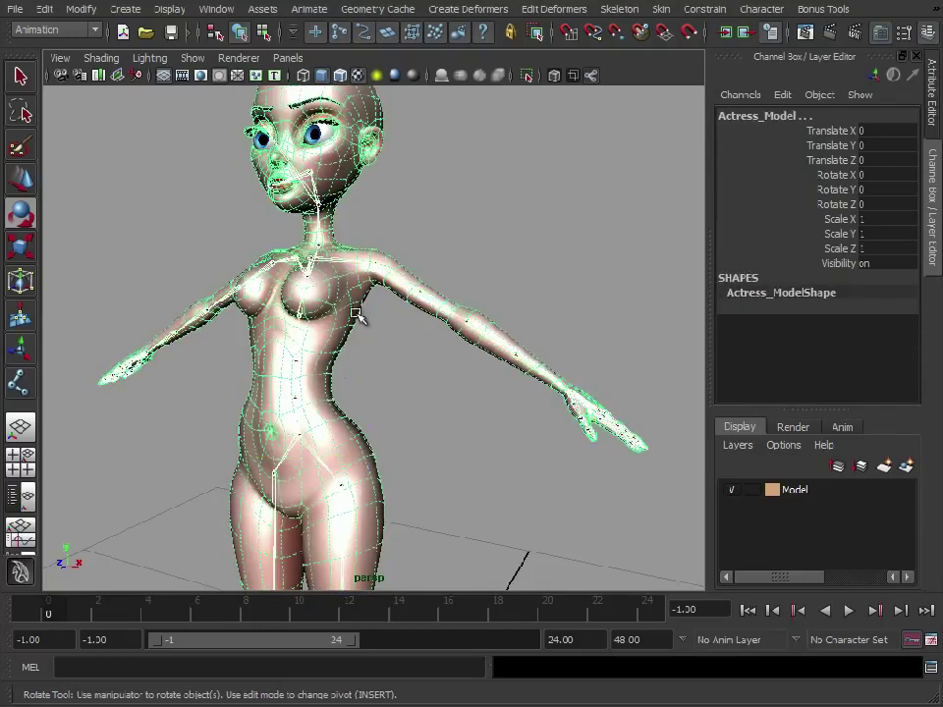
# Open the Smooth Bind options and reset them to the default settings
pyautogui.click(661, 9)
pyautogui.moveTo(735, 40)
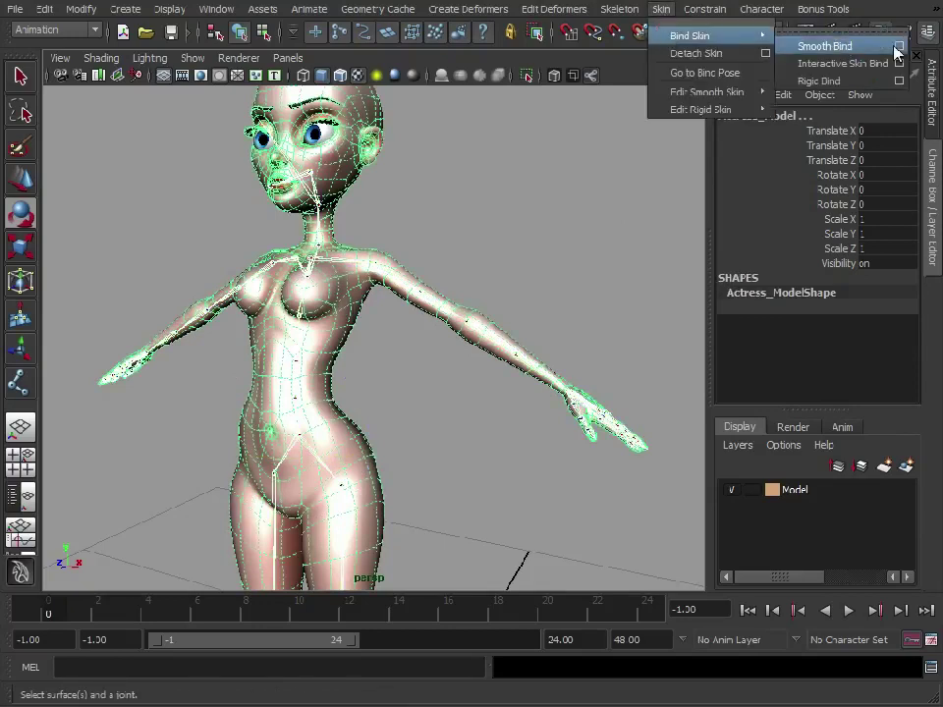
pyautogui.click(901, 44)
pyautogui.moveTo(460, 167); pyautogui.dragTo(634, 92)
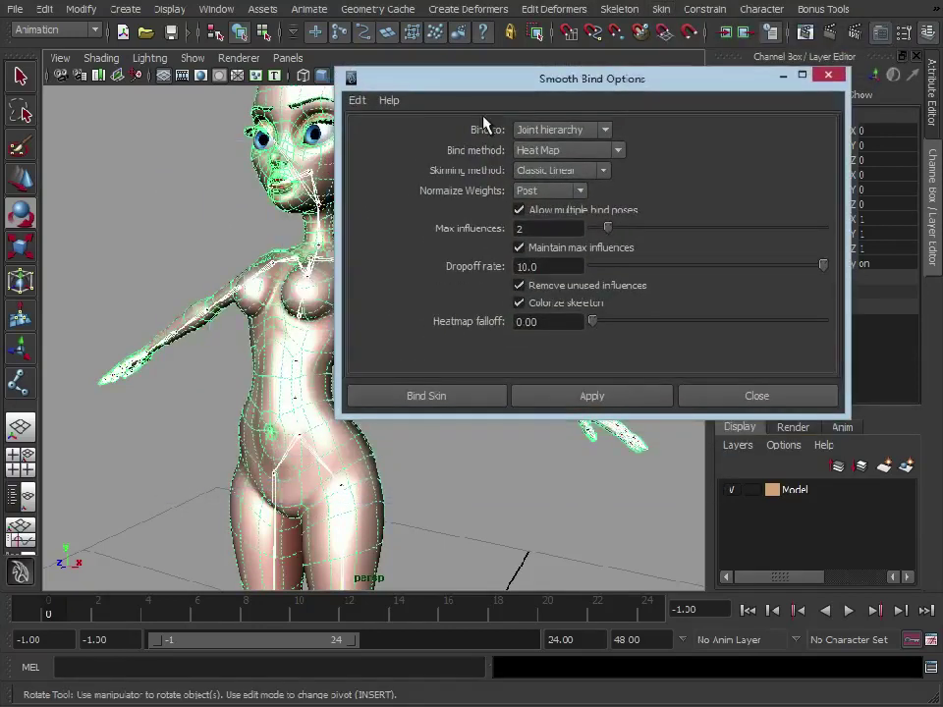
pyautogui.click(360, 102)
pyautogui.click(371, 134)
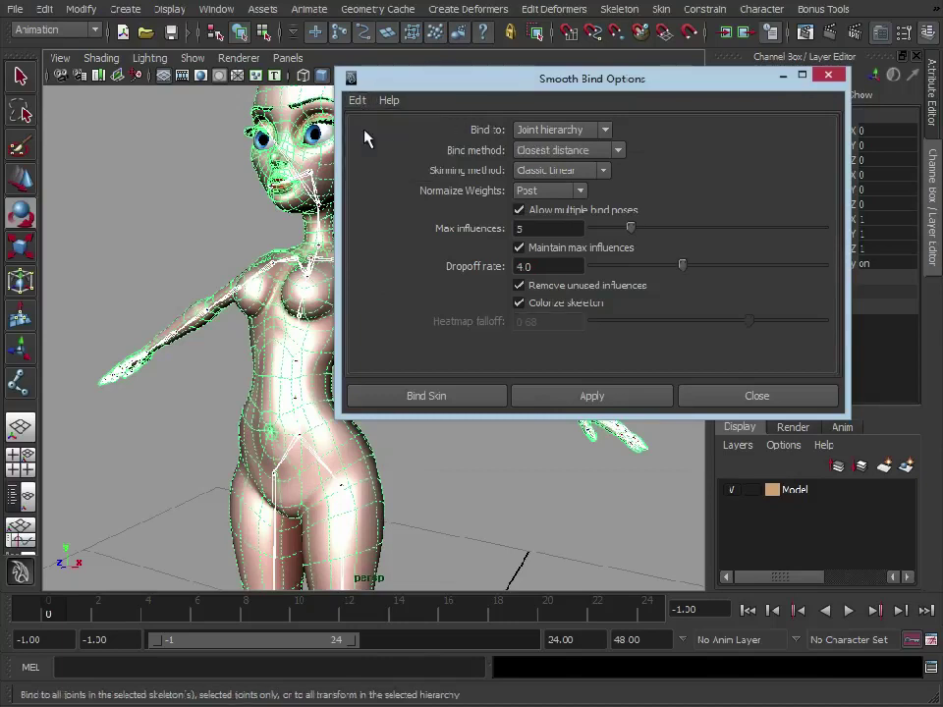
pyautogui.moveTo(513, 84); pyautogui.dragTo(592, 39)
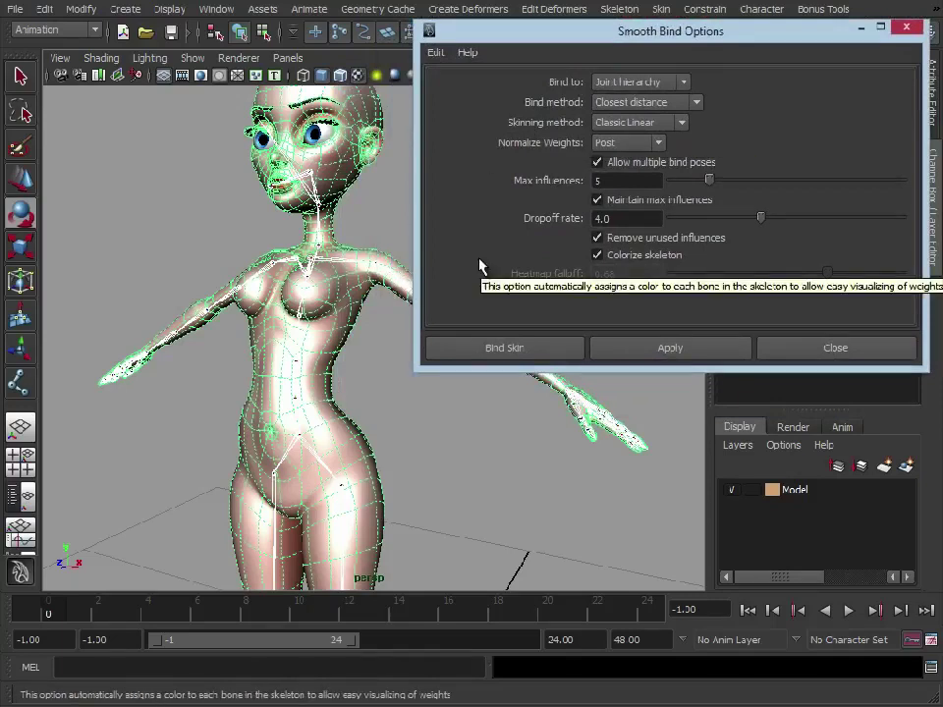
# Set the bind method to Heat Map and bind to the joint hierarchy
pyautogui.click(667, 104)
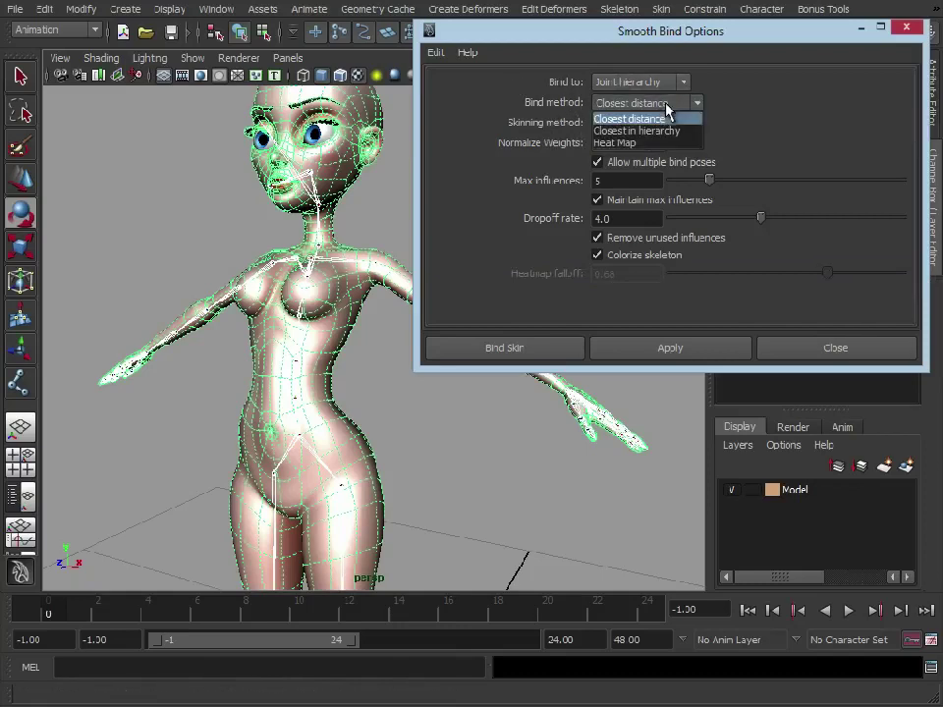
pyautogui.click(629, 145)
pyautogui.keyDown('alt'); pyautogui.moveTo(313, 311); pyautogui.dragTo(264, 305, button='middle'); pyautogui.keyUp('alt')
pyautogui.keyDown('alt'); pyautogui.moveTo(263, 305); pyautogui.dragTo(272, 311); pyautogui.keyUp('alt')
pyautogui.keyDown('alt'); pyautogui.moveTo(272, 312); pyautogui.dragTo(300, 311, button='right'); pyautogui.keyUp('alt')
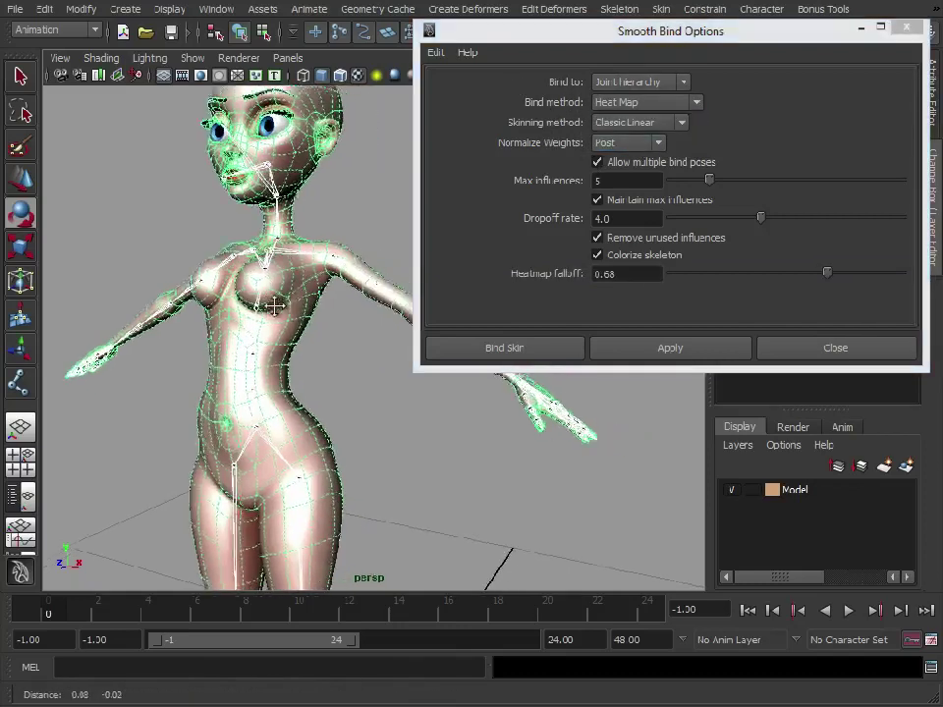
pyautogui.keyDown('alt'); pyautogui.moveTo(300, 313); pyautogui.dragTo(327, 311); pyautogui.keyUp('alt')
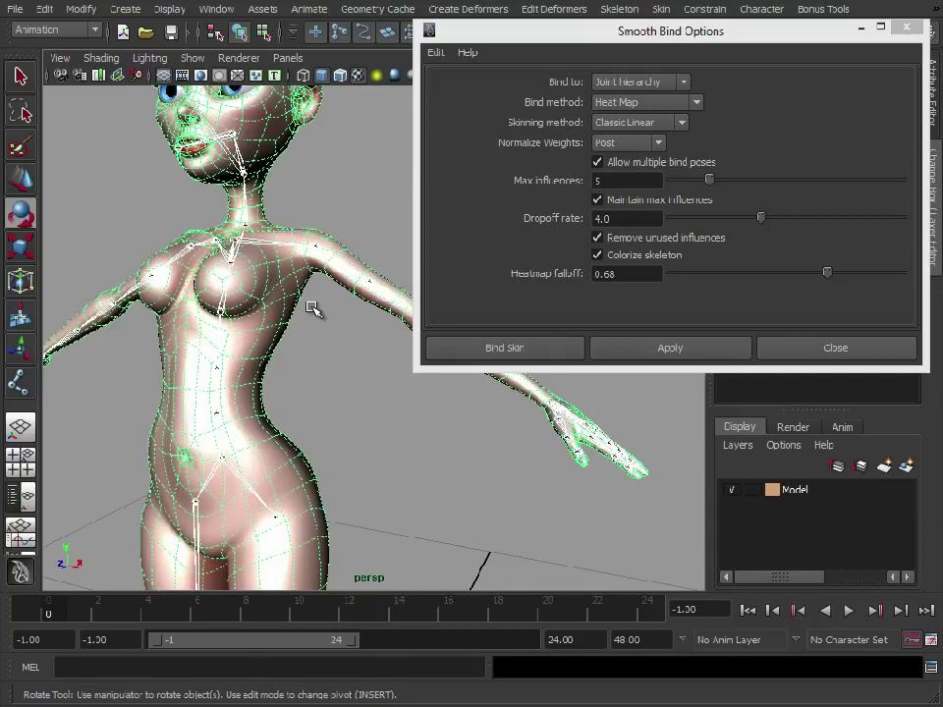
pyautogui.keyDown('alt'); pyautogui.moveTo(295, 312); pyautogui.dragTo(267, 315, button='middle'); pyautogui.keyUp('alt')
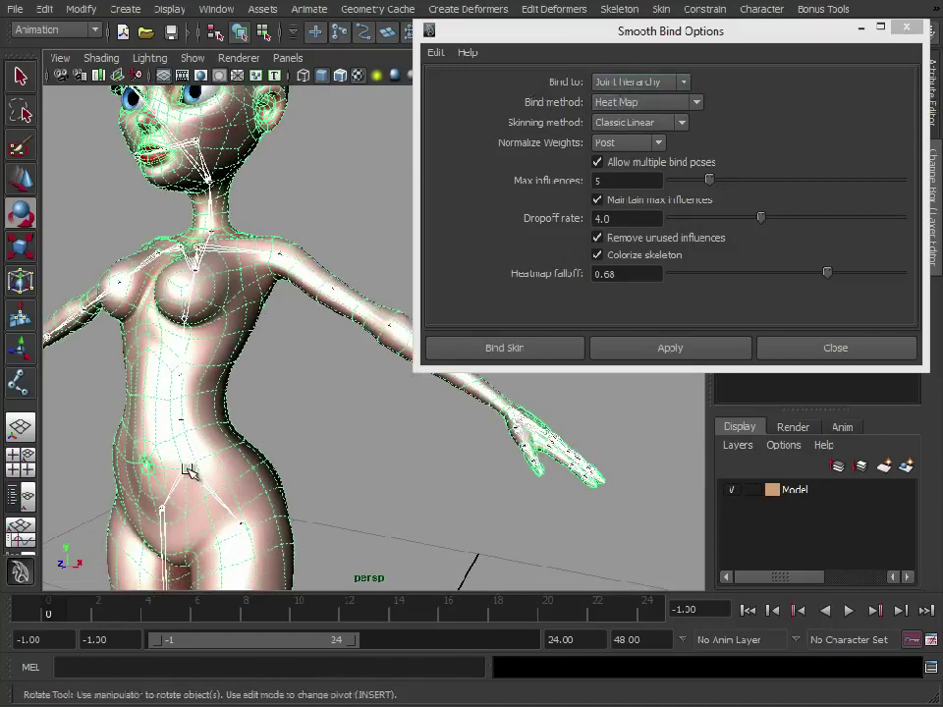
pyautogui.click(643, 82)
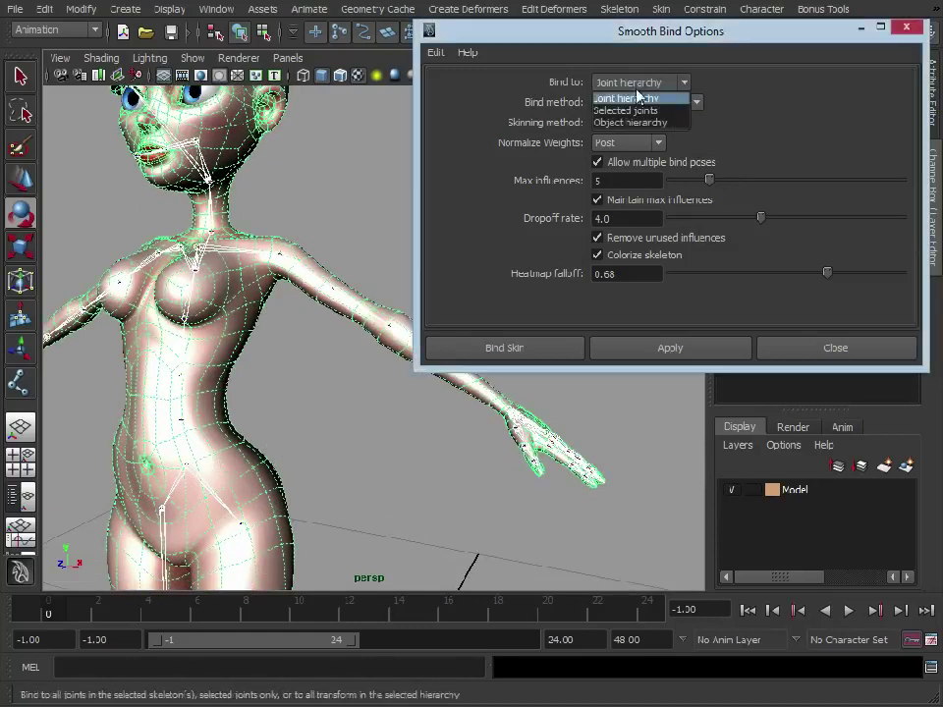
pyautogui.click(614, 98)
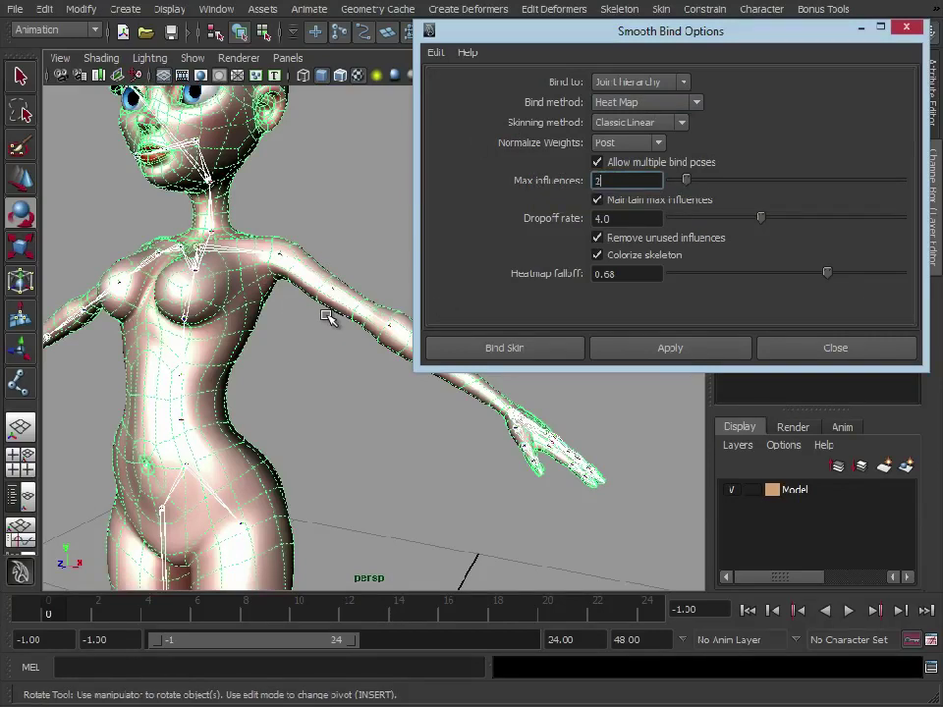
# Smooth-bind the mesh with max influences 2 and dropoff rate 10, continuing despite non-manifold geometry, and minimize the options window
pyautogui.moveTo(628, 220); pyautogui.dragTo(554, 219)
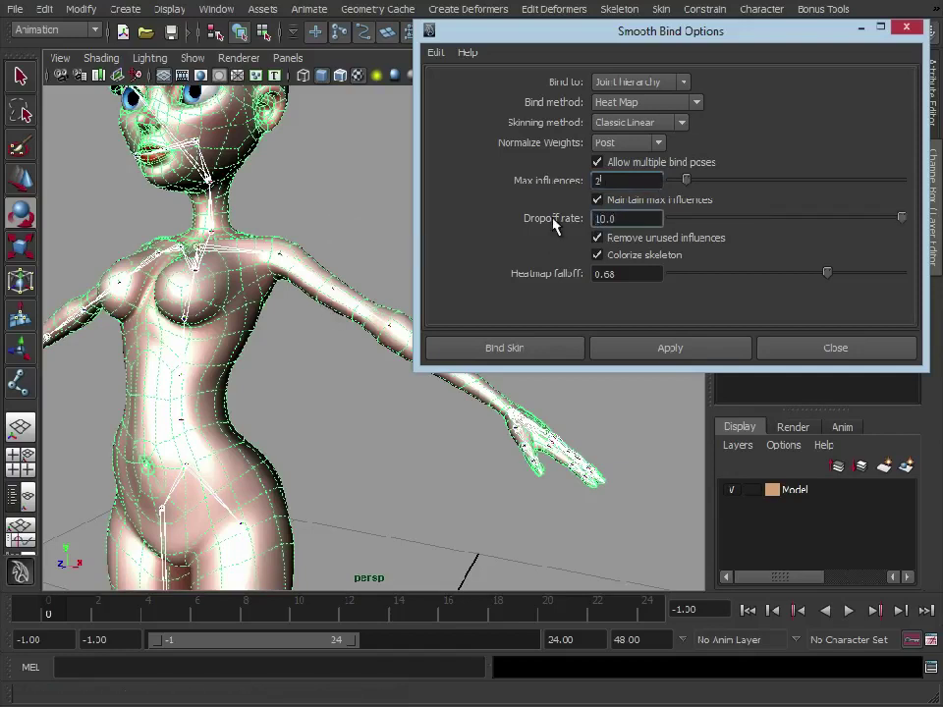
pyautogui.keyDown('alt'); pyautogui.moveTo(308, 295); pyautogui.dragTo(326, 298); pyautogui.keyUp('alt')
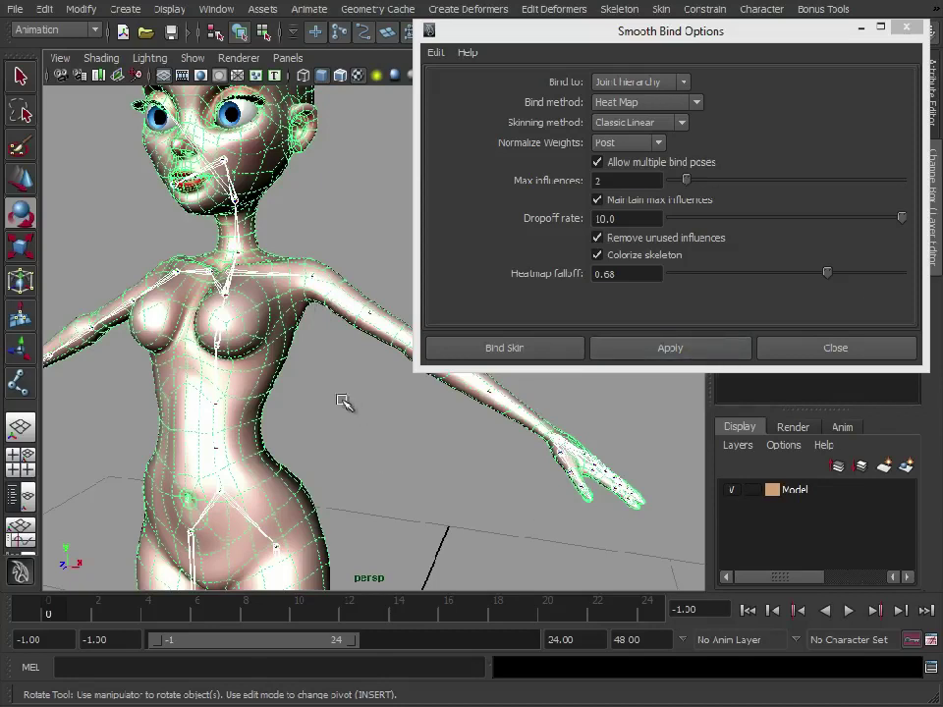
pyautogui.keyDown('alt'); pyautogui.moveTo(250, 282); pyautogui.dragTo(316, 362, button='right'); pyautogui.keyUp('alt')
pyautogui.keyDown('alt'); pyautogui.moveTo(317, 362); pyautogui.dragTo(327, 300, button='middle'); pyautogui.keyUp('alt')
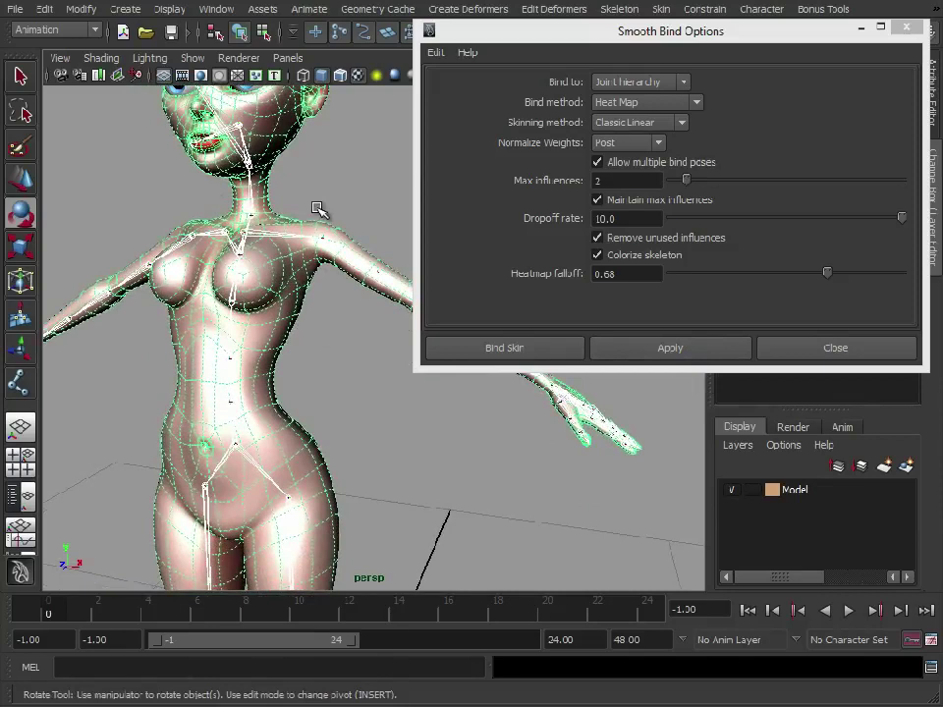
pyautogui.click(671, 349)
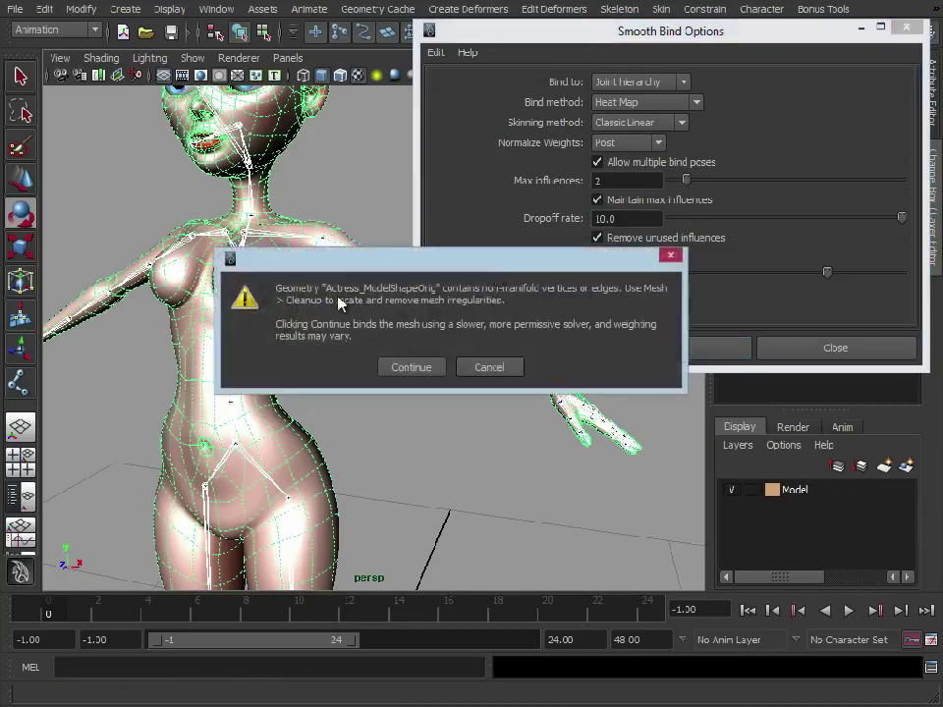
pyautogui.click(411, 367)
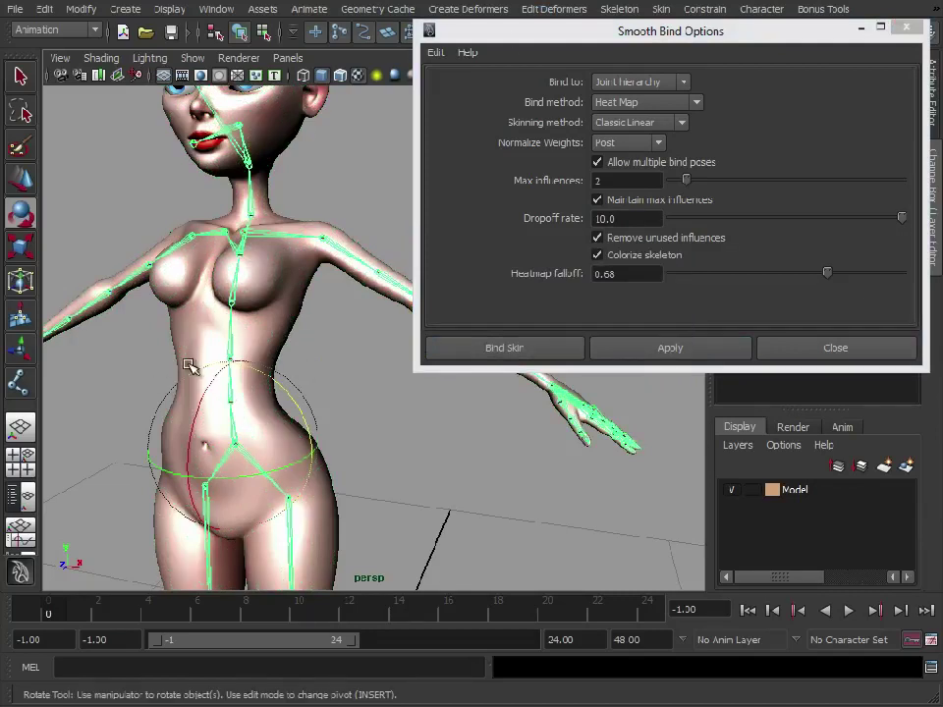
pyautogui.click(862, 29)
# Rotate the L_Shoulder joint to about -32.6 degrees in Z to lower the arm and test the shoulder deformation
pyautogui.keyDown('alt'); pyautogui.moveTo(280, 269); pyautogui.dragTo(406, 234, button='middle'); pyautogui.keyUp('alt')
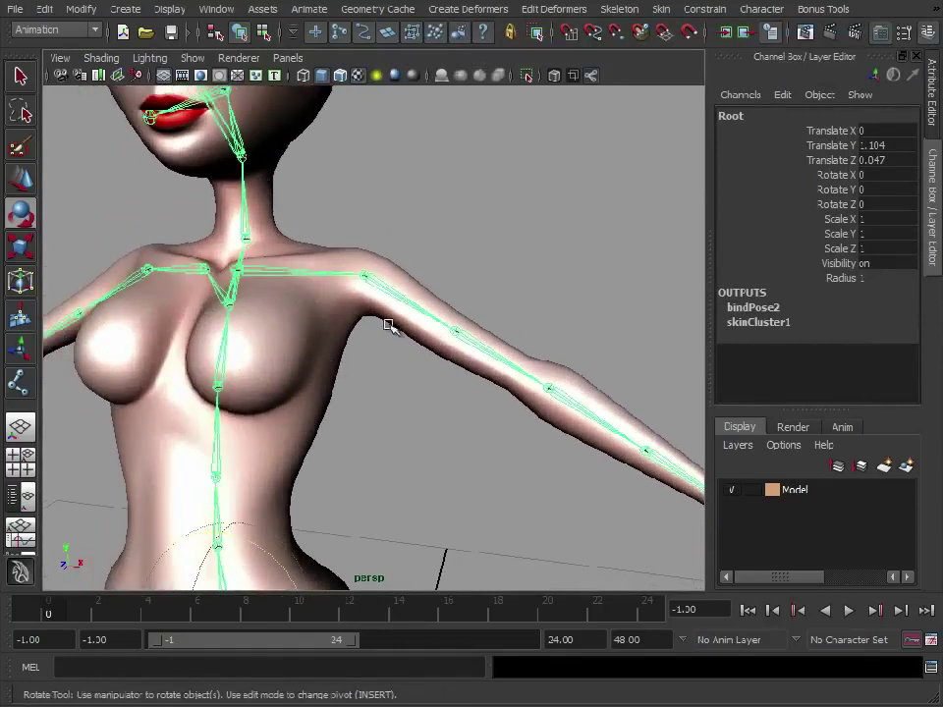
pyautogui.keyDown('alt'); pyautogui.moveTo(595, 455); pyautogui.dragTo(392, 372); pyautogui.keyUp('alt')
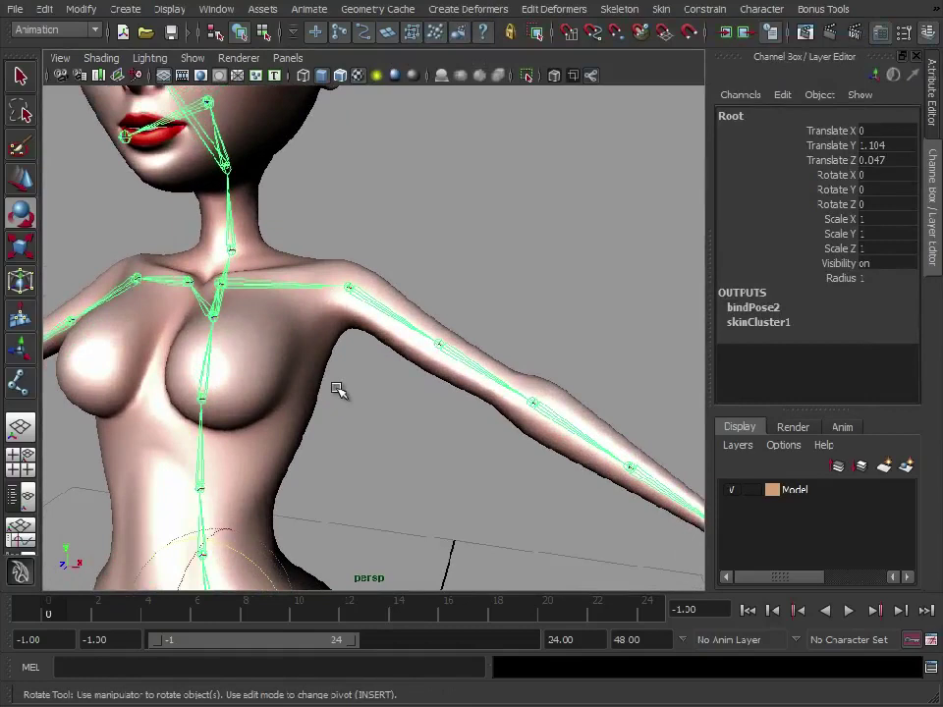
pyautogui.click(379, 305)
pyautogui.keyDown('alt'); pyautogui.moveTo(380, 306); pyautogui.dragTo(413, 301); pyautogui.keyUp('alt')
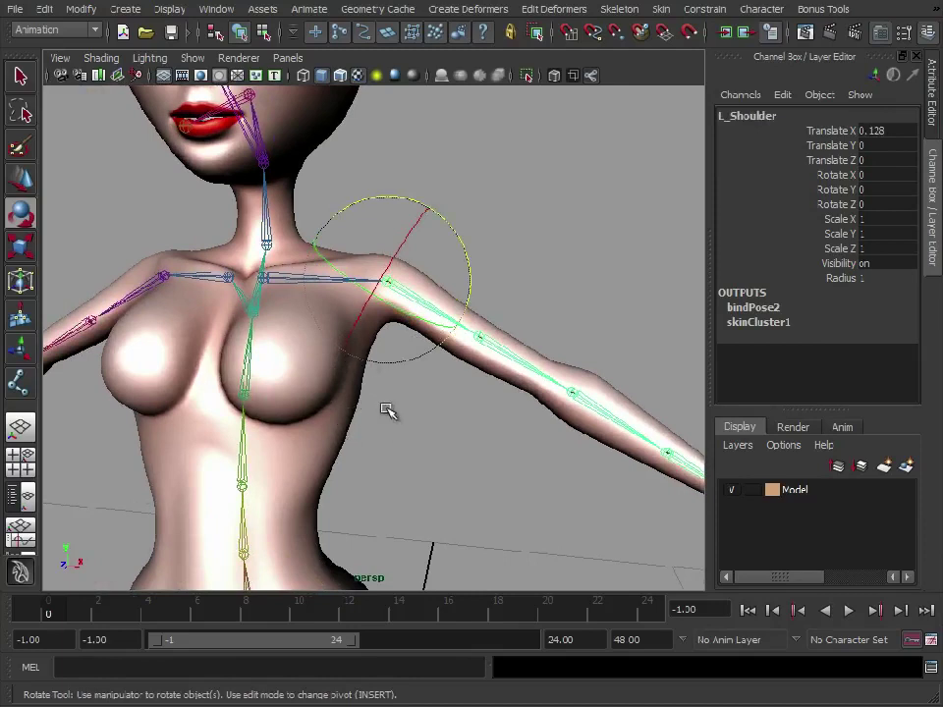
pyautogui.moveTo(470, 262); pyautogui.dragTo(398, 337)
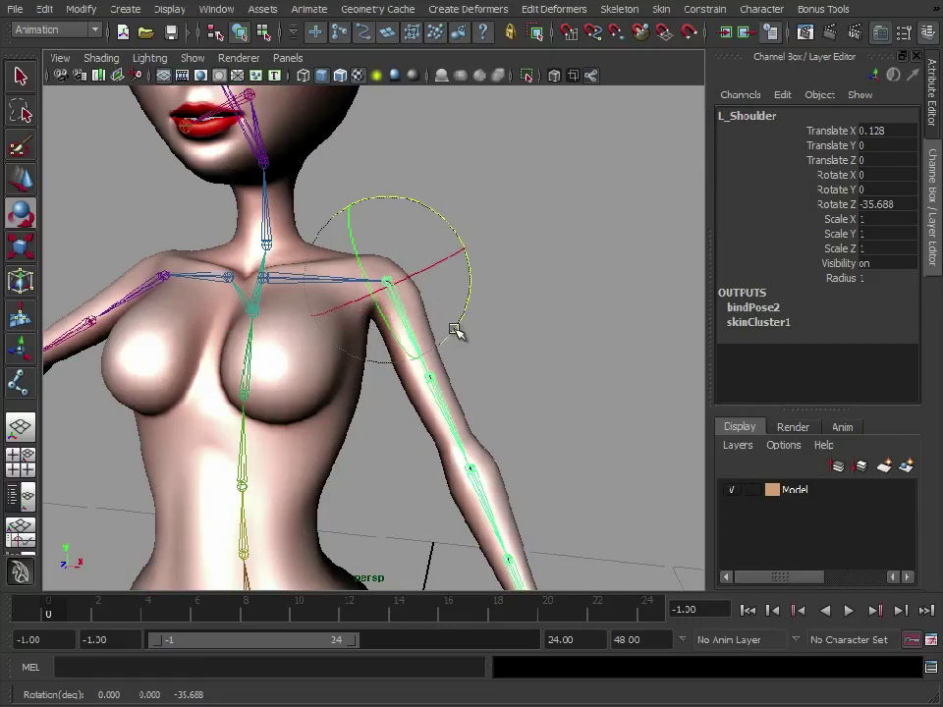
pyautogui.moveTo(337, 247); pyautogui.dragTo(457, 396)
# Try bending the L_Elbow joint by about -47 degrees in Y and undo the rotation
pyautogui.keyDown('alt'); pyautogui.moveTo(457, 396); pyautogui.dragTo(433, 399, button='right'); pyautogui.keyUp('alt')
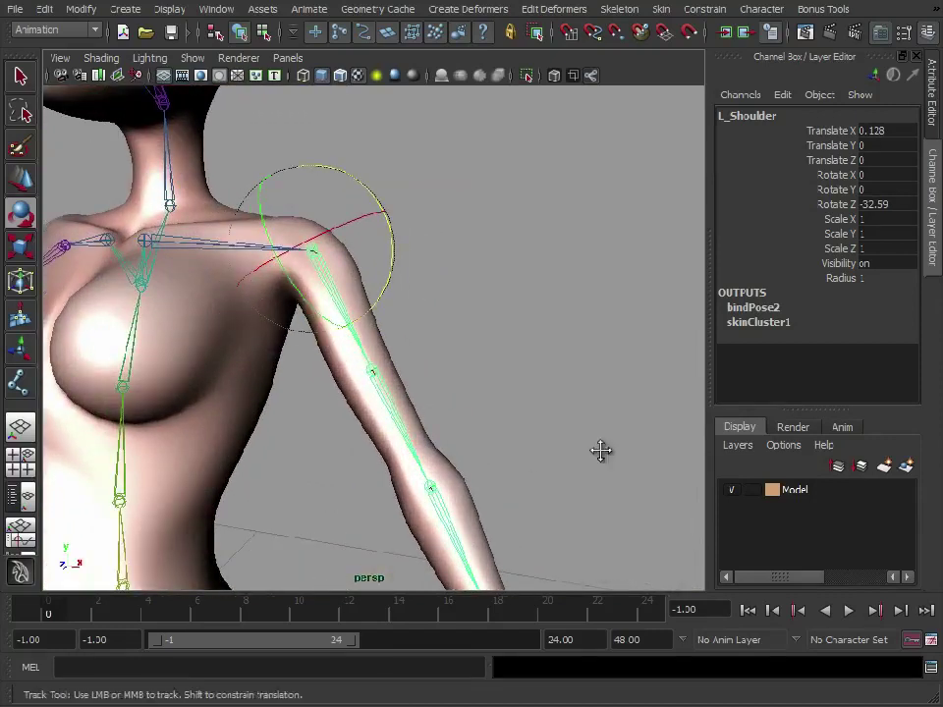
pyautogui.keyDown('alt'); pyautogui.moveTo(600, 451); pyautogui.dragTo(491, 496, button='right'); pyautogui.keyUp('alt')
pyautogui.keyDown('alt'); pyautogui.moveTo(492, 496); pyautogui.dragTo(528, 293, button='middle'); pyautogui.keyUp('alt')
pyautogui.keyDown('alt'); pyautogui.moveTo(528, 292); pyautogui.dragTo(469, 337); pyautogui.keyUp('alt')
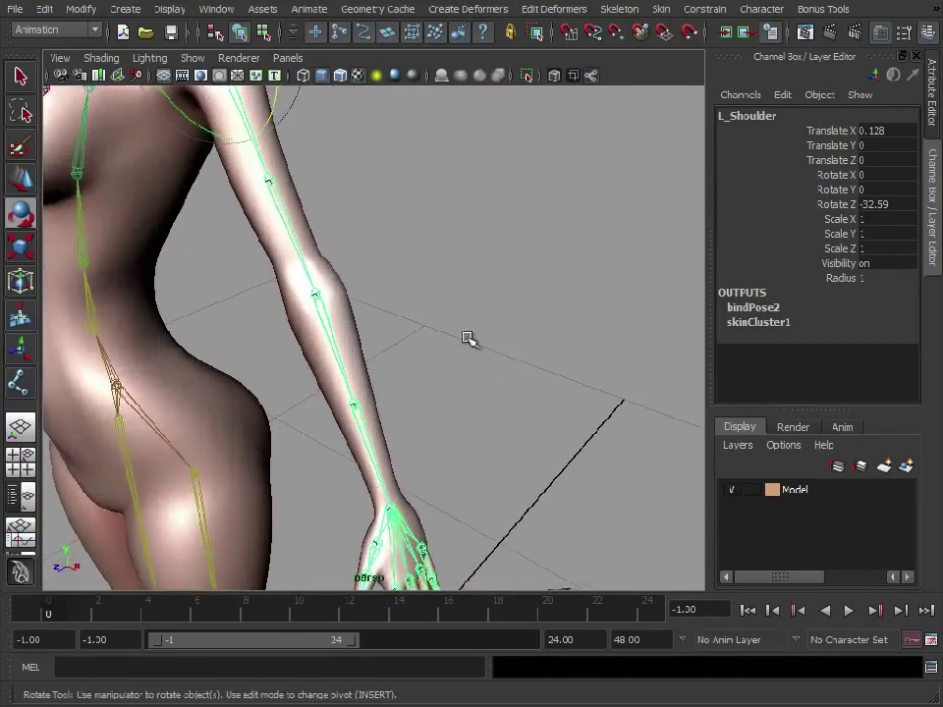
pyautogui.click(330, 333)
pyautogui.moveTo(270, 355); pyautogui.dragTo(242, 293)
pyautogui.hotkey('ctrl', 'z')
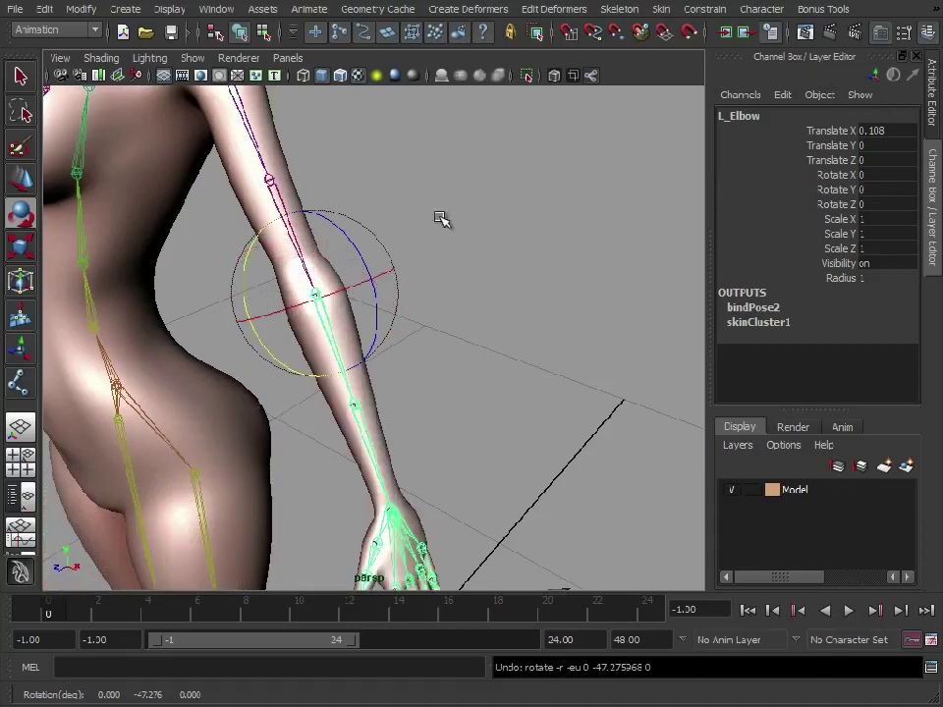
# Try twisting the L_ShoulderTwist joint around its X axis to check the upper arm deformation
pyautogui.keyDown('alt'); pyautogui.moveTo(441, 218); pyautogui.dragTo(536, 271, button='middle'); pyautogui.keyUp('alt')
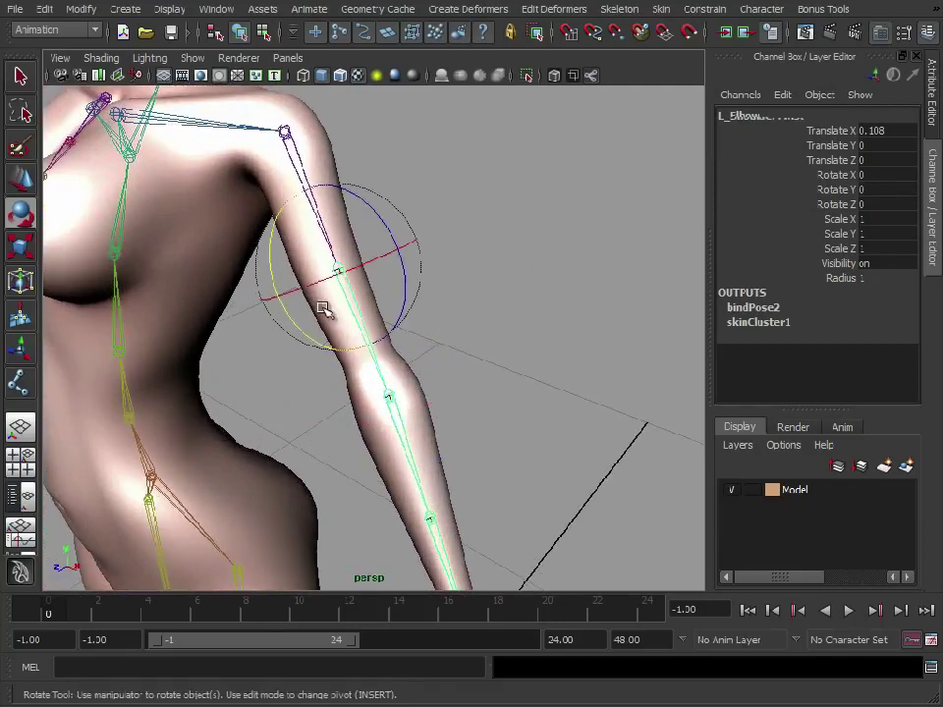
pyautogui.moveTo(340, 272); pyautogui.dragTo(297, 280)
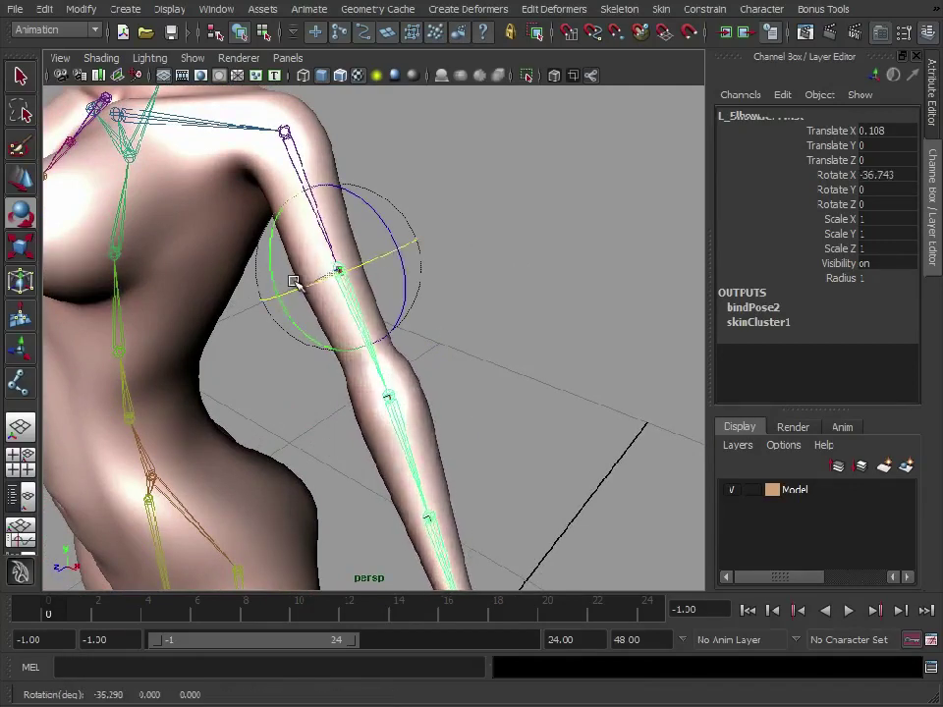
# Try rotating the L_Wrist joint to check how the hand and fingers deform, and undo the rotation
pyautogui.keyDown('alt'); pyautogui.moveTo(449, 352); pyautogui.dragTo(571, 426); pyautogui.keyUp('alt')
pyautogui.keyDown('alt'); pyautogui.moveTo(571, 425); pyautogui.dragTo(494, 421, button='right'); pyautogui.keyUp('alt')
pyautogui.keyDown('alt'); pyautogui.moveTo(493, 421); pyautogui.dragTo(433, 288, button='middle'); pyautogui.keyUp('alt')
pyautogui.keyDown('alt'); pyautogui.moveTo(434, 288); pyautogui.dragTo(536, 356, button='right'); pyautogui.keyUp('alt')
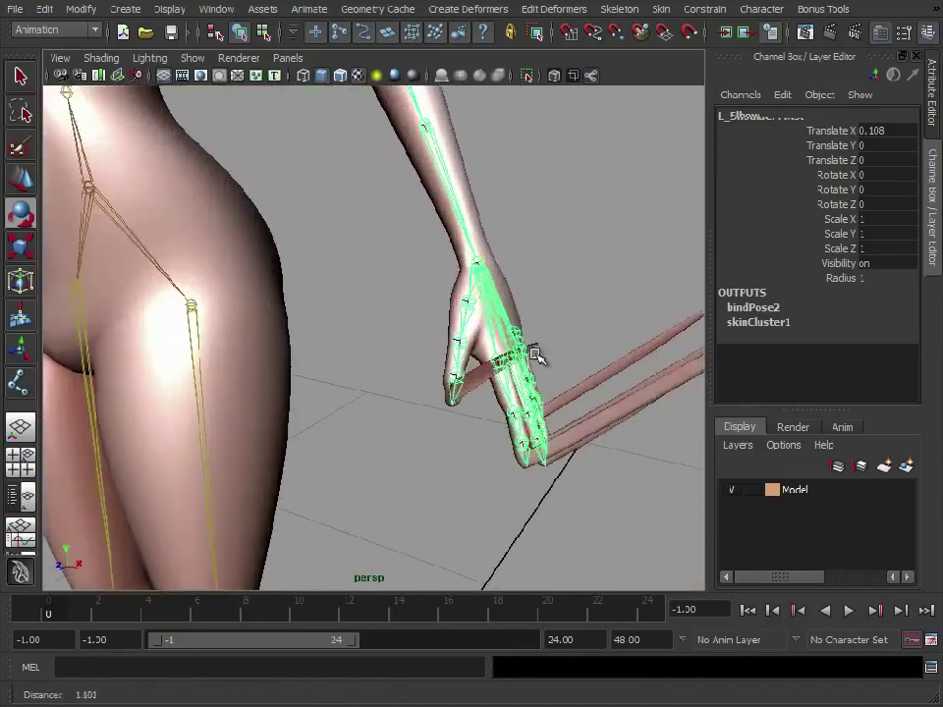
pyautogui.keyDown('alt'); pyautogui.moveTo(536, 355); pyautogui.dragTo(385, 354); pyautogui.keyUp('alt')
pyautogui.keyDown('alt'); pyautogui.moveTo(386, 354); pyautogui.dragTo(442, 319, button='middle'); pyautogui.keyUp('alt')
pyautogui.keyDown('alt'); pyautogui.moveTo(442, 319); pyautogui.dragTo(484, 342, button='right'); pyautogui.keyUp('alt')
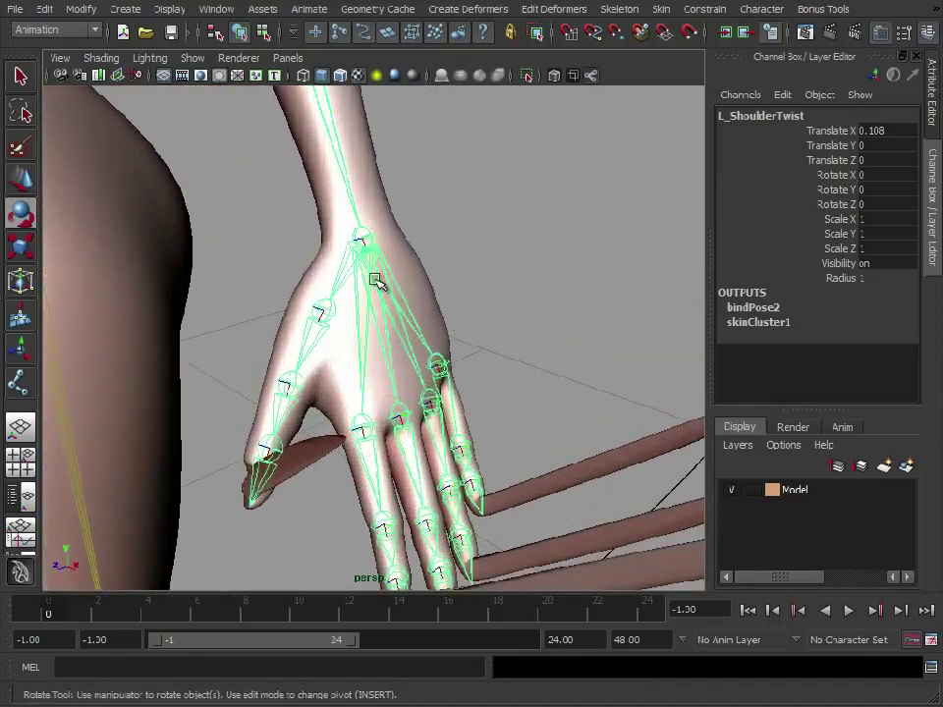
pyautogui.click(372, 276)
pyautogui.moveTo(426, 249); pyautogui.dragTo(363, 181)
pyautogui.keyDown('alt'); pyautogui.moveTo(393, 234); pyautogui.dragTo(536, 255); pyautogui.keyUp('alt')
pyautogui.keyDown('alt'); pyautogui.moveTo(536, 255); pyautogui.dragTo(579, 304, button='middle'); pyautogui.keyUp('alt')
pyautogui.keyDown('alt'); pyautogui.moveTo(580, 305); pyautogui.dragTo(556, 311); pyautogui.keyUp('alt')
pyautogui.hotkey('ctrl', 'z')
pyautogui.keyDown('alt'); pyautogui.moveTo(356, 287); pyautogui.dragTo(366, 391); pyautogui.keyUp('alt')
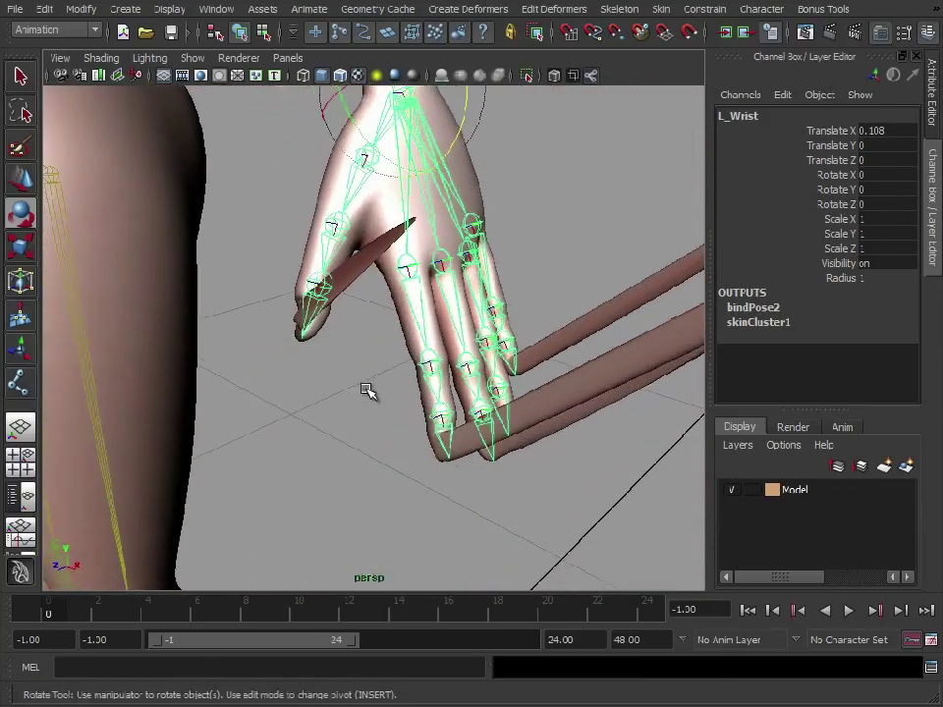
# Undo the test rotations of the L_Wrist, L_ShoulderTwist and L_Shoulder joints
pyautogui.hotkey('ctrl', 'z')
pyautogui.keyDown('alt'); pyautogui.moveTo(415, 378); pyautogui.dragTo(393, 295, button='right'); pyautogui.keyUp('alt')
pyautogui.keyDown('alt'); pyautogui.moveTo(428, 264); pyautogui.dragTo(435, 372, button='middle'); pyautogui.keyUp('alt')
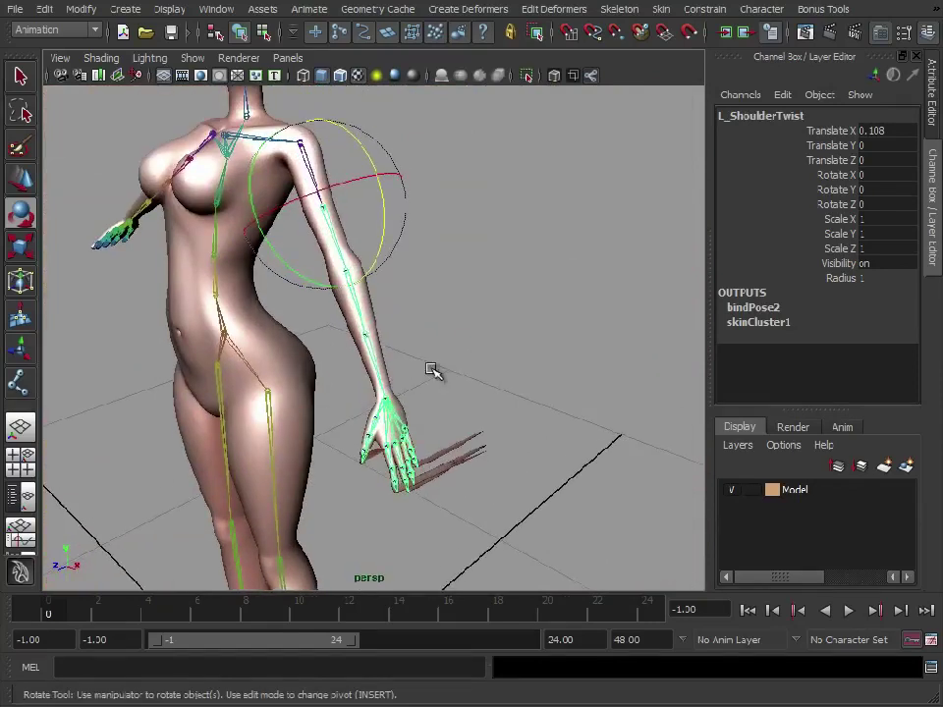
pyautogui.hotkey('ctrl', 'z')
pyautogui.hotkey('ctrl', 'z')
pyautogui.hotkey('ctrl', 'z')
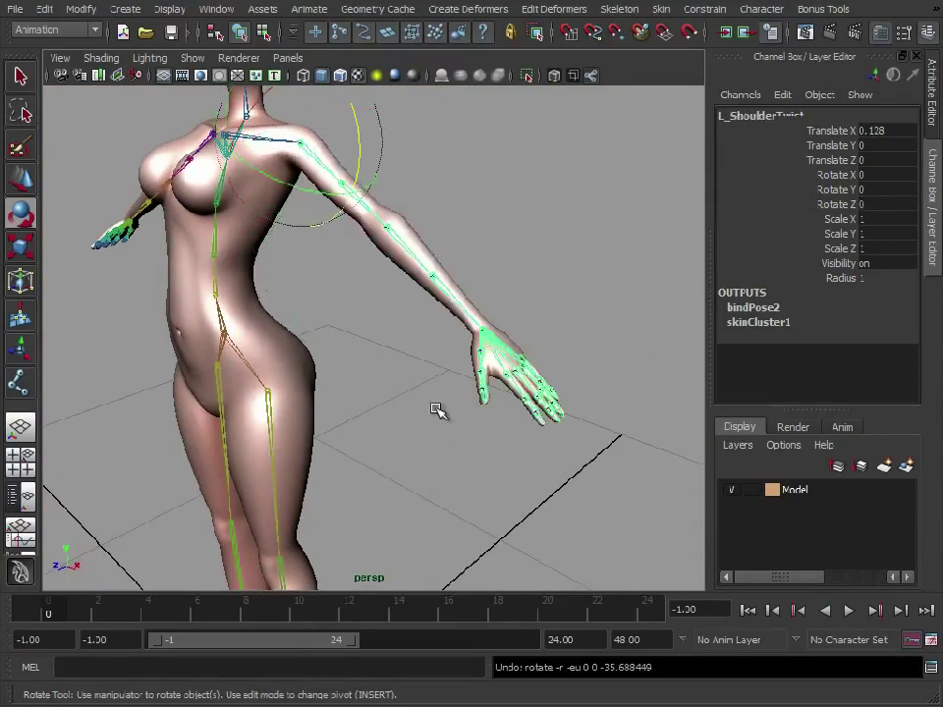
# Try rotating the L_IndexRoot joint by about -55.3 degrees in Z to check the finger deformation, and undo the rotation
pyautogui.keyDown('alt'); pyautogui.moveTo(438, 411); pyautogui.dragTo(347, 380, button='middle'); pyautogui.keyUp('alt')
pyautogui.keyDown('alt'); pyautogui.moveTo(348, 379); pyautogui.dragTo(446, 365, button='right'); pyautogui.keyUp('alt')
pyautogui.keyDown('alt'); pyautogui.moveTo(422, 367); pyautogui.dragTo(399, 370); pyautogui.keyUp('alt')
pyautogui.keyDown('alt'); pyautogui.moveTo(399, 370); pyautogui.dragTo(432, 369, button='right'); pyautogui.keyUp('alt')
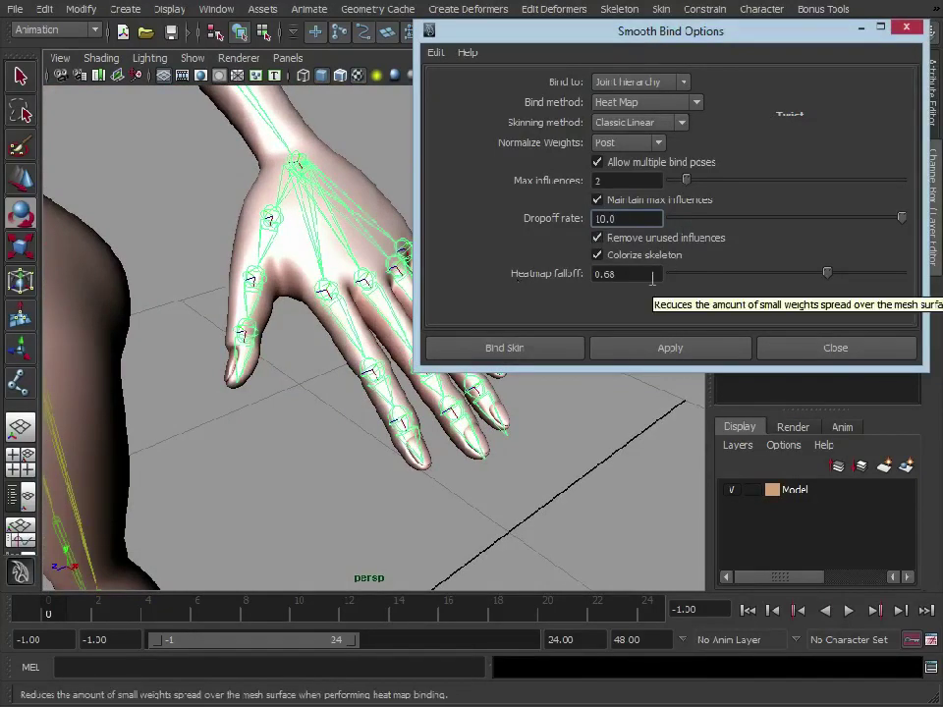
pyautogui.keyDown('alt'); pyautogui.moveTo(276, 327); pyautogui.dragTo(252, 334, button='middle'); pyautogui.keyUp('alt')
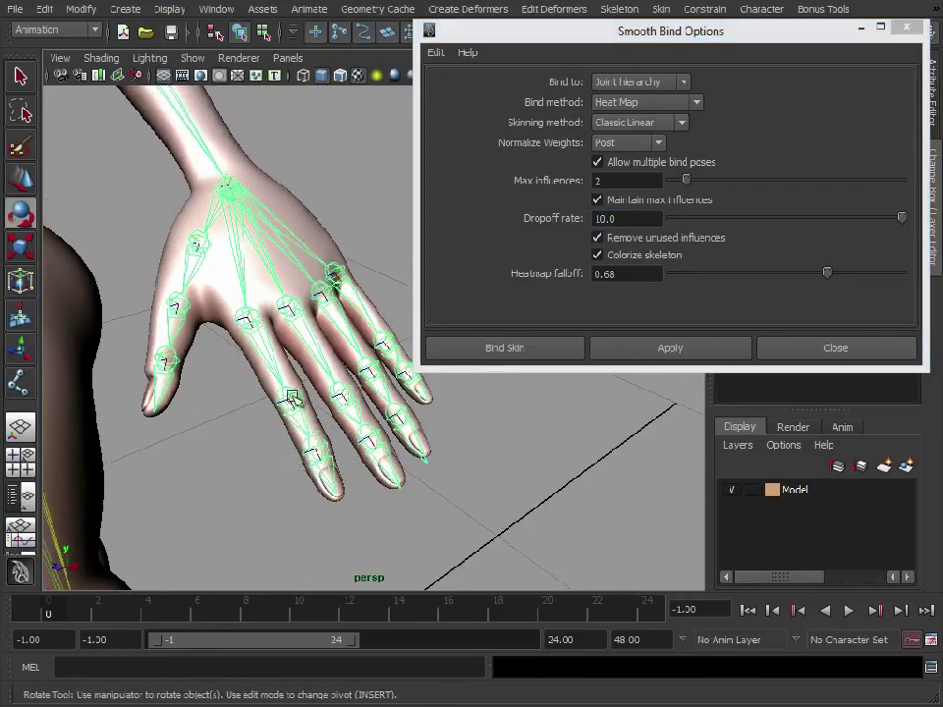
pyautogui.moveTo(292, 397); pyautogui.dragTo(302, 333)
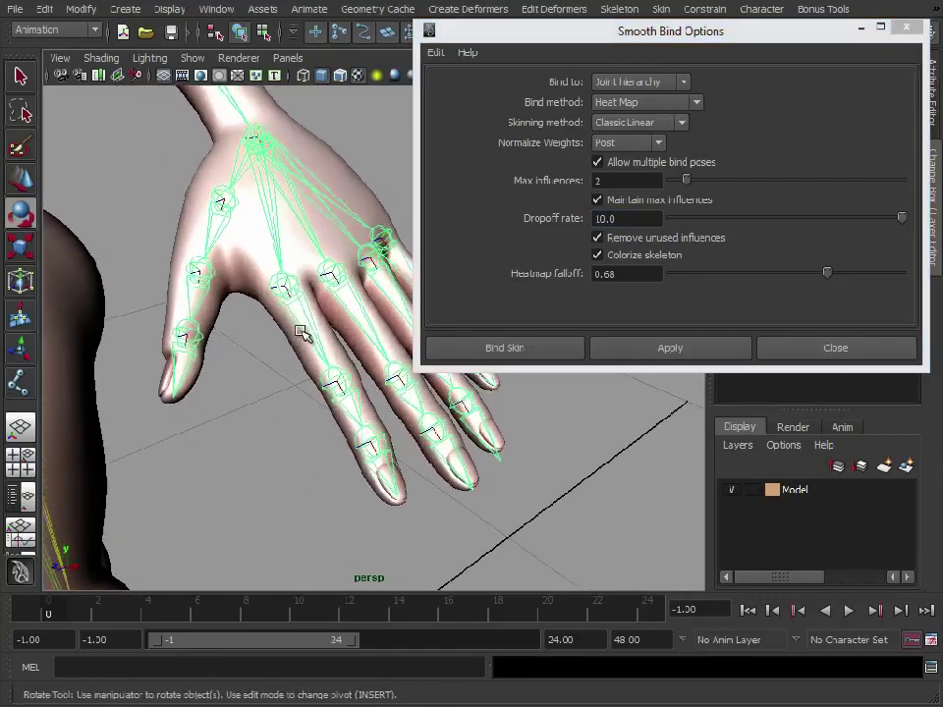
pyautogui.click(300, 332)
pyautogui.moveTo(322, 285); pyautogui.dragTo(313, 429)
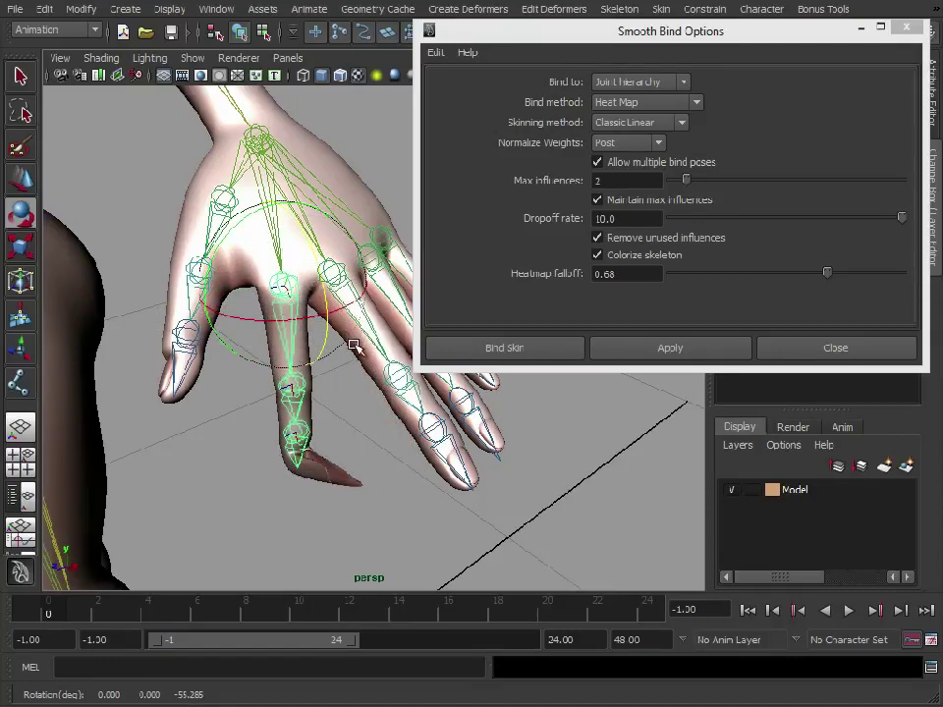
pyautogui.hotkey('ctrl', 'z')
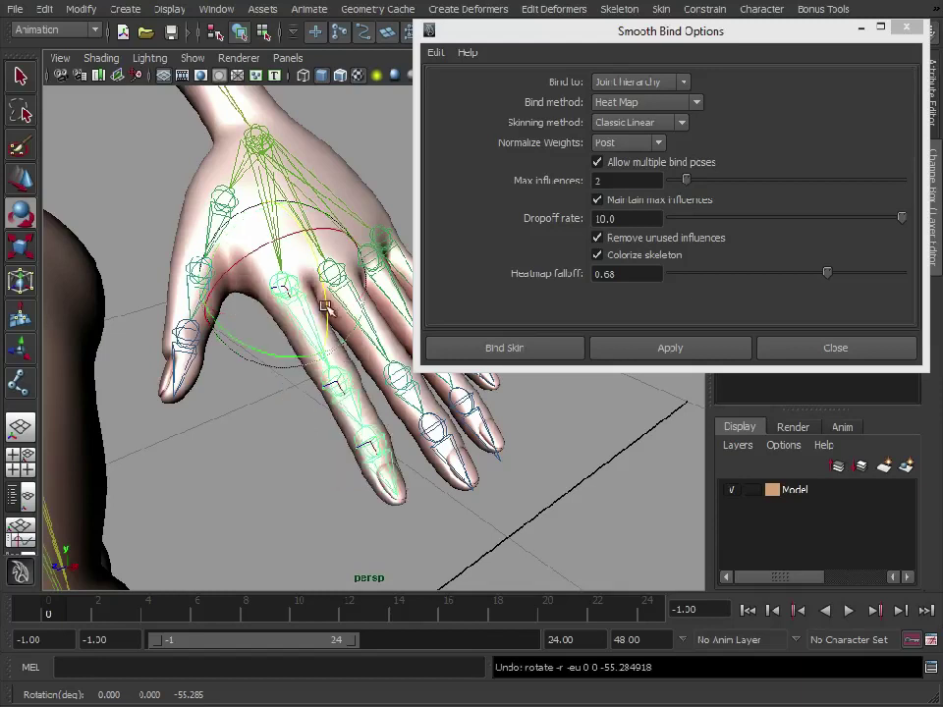
pyautogui.moveTo(325, 308); pyautogui.dragTo(289, 309)
pyautogui.hotkey('ctrl', 'z')
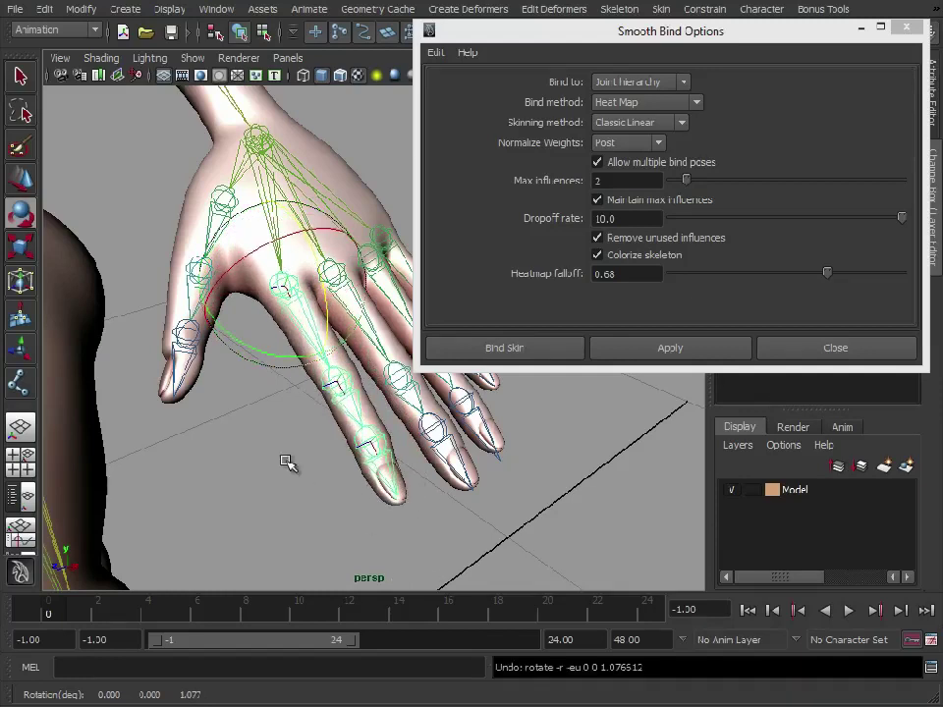
# Close the Smooth Bind Options and bend the L_IndexRoot joint to about -33 degrees in Z
pyautogui.keyDown('alt'); pyautogui.moveTo(158, 364); pyautogui.dragTo(147, 344, button='middle'); pyautogui.keyUp('alt')
pyautogui.keyDown('alt'); pyautogui.moveTo(147, 345); pyautogui.dragTo(163, 350, button='right'); pyautogui.keyUp('alt')
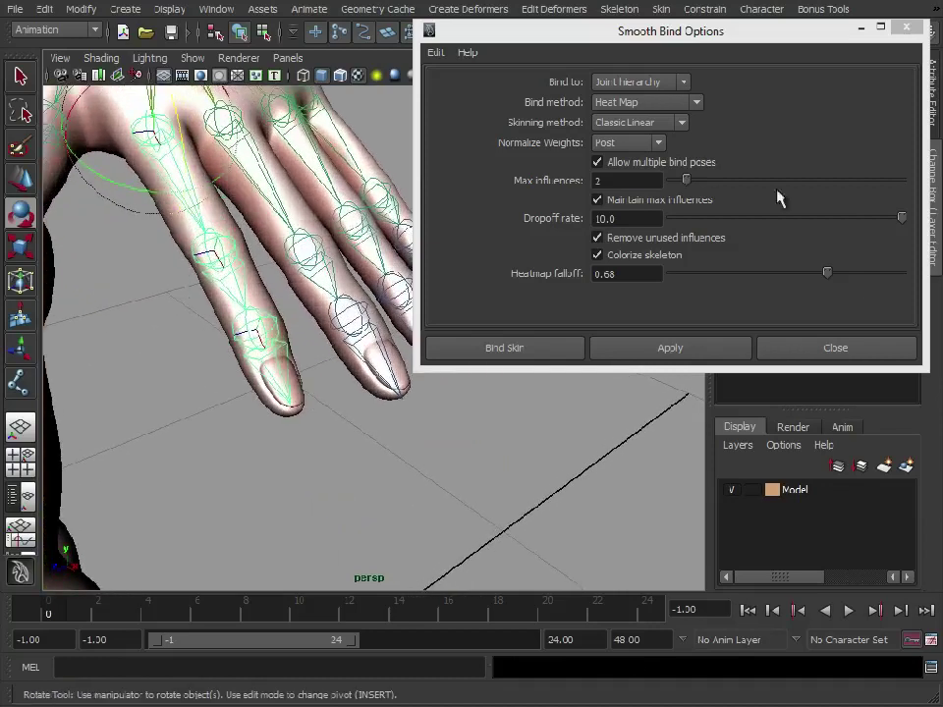
pyautogui.click(906, 26)
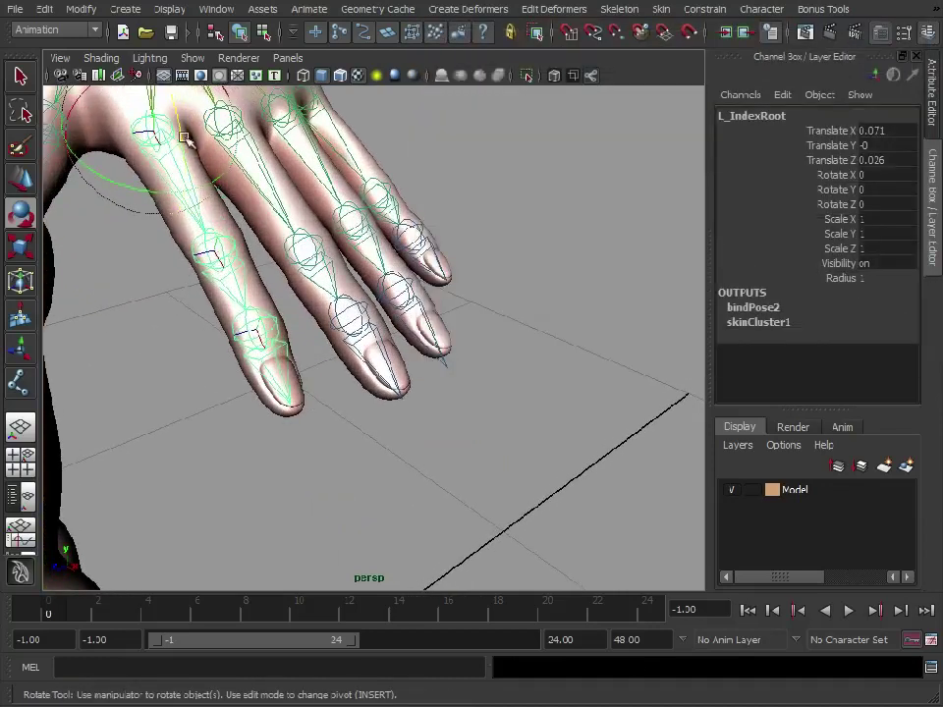
pyautogui.moveTo(184, 133); pyautogui.dragTo(269, 443)
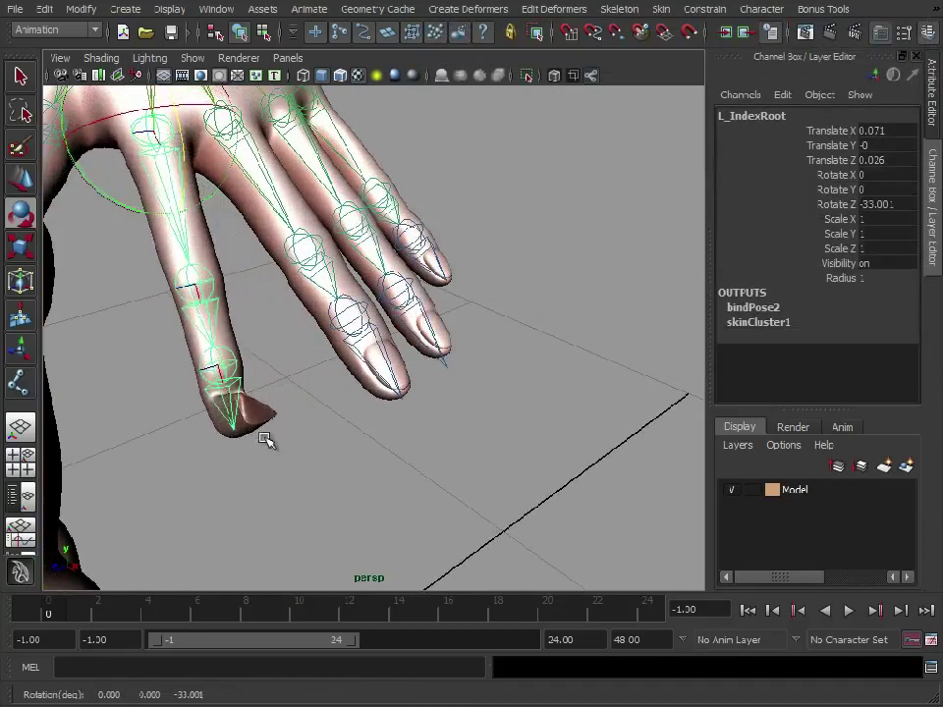
# Select the stretched fingertip vertices of the left index finger on Actress_Model
pyautogui.keyDown('alt'); pyautogui.moveTo(444, 451); pyautogui.dragTo(501, 427); pyautogui.keyUp('alt')
pyautogui.click(479, 330)
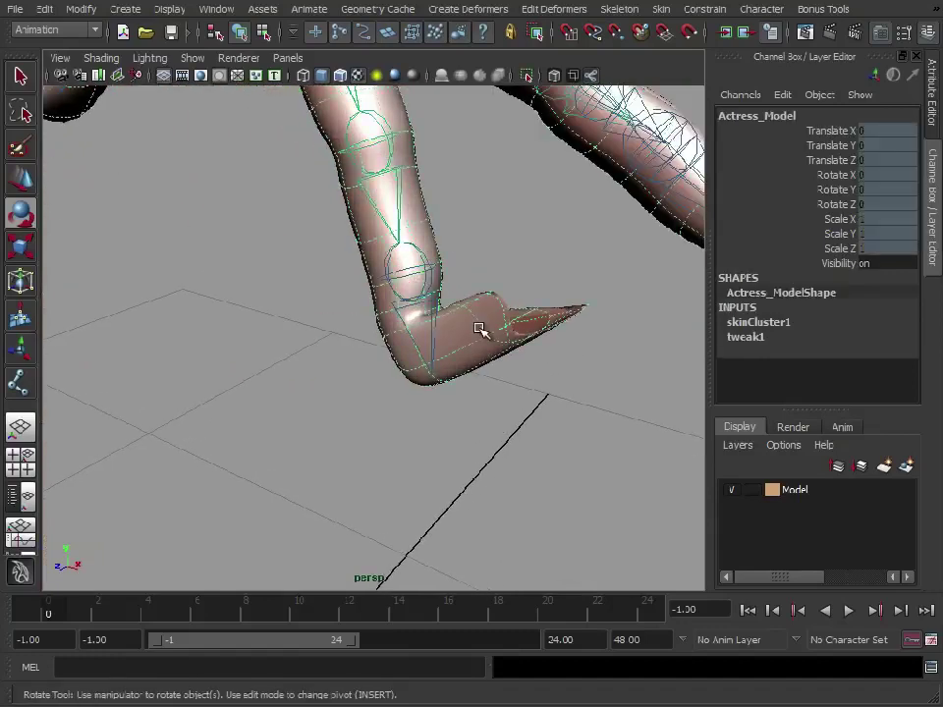
pyautogui.rightClick(475, 326)
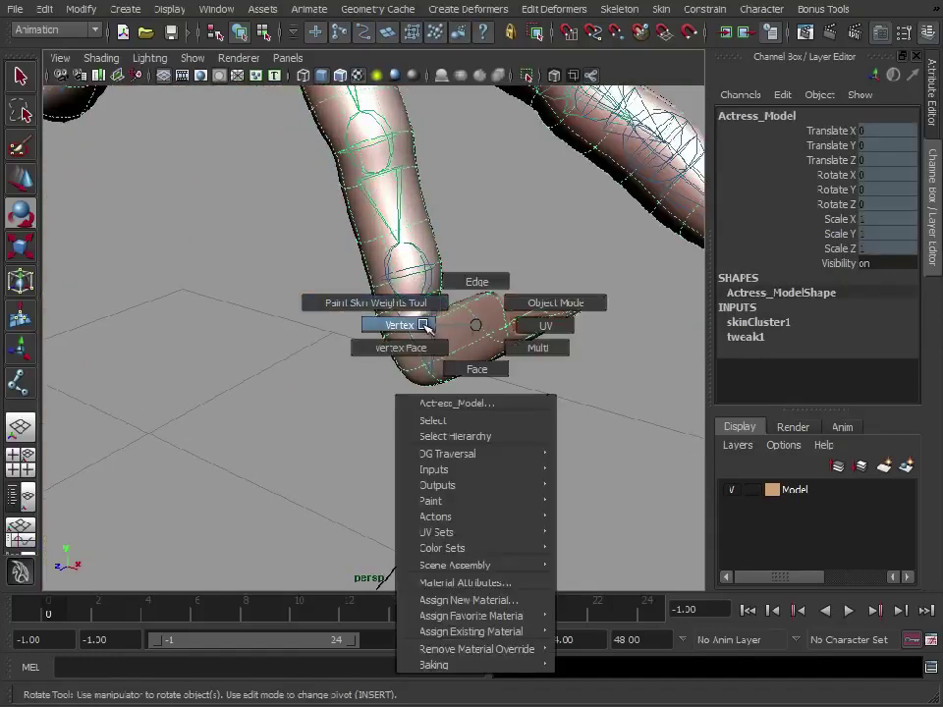
pyautogui.click(418, 324)
pyautogui.moveTo(608, 255); pyautogui.dragTo(459, 391)
# Show the smooth skin weights of the selected fingertip vertices in the Component Editor, keeping the finger in view
pyautogui.click(216, 9)
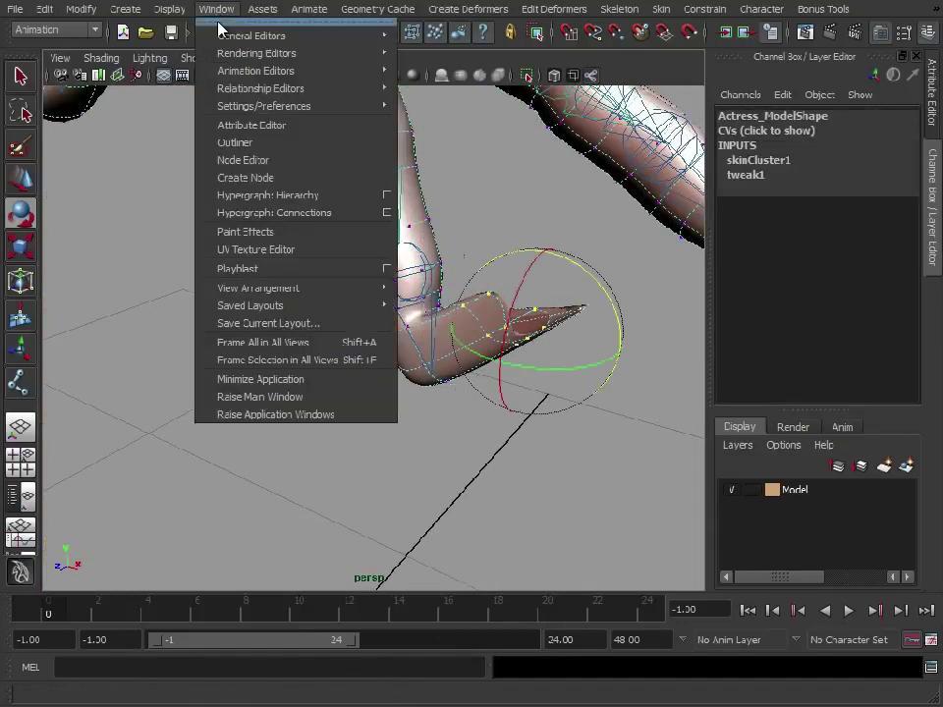
pyautogui.moveTo(251, 35)
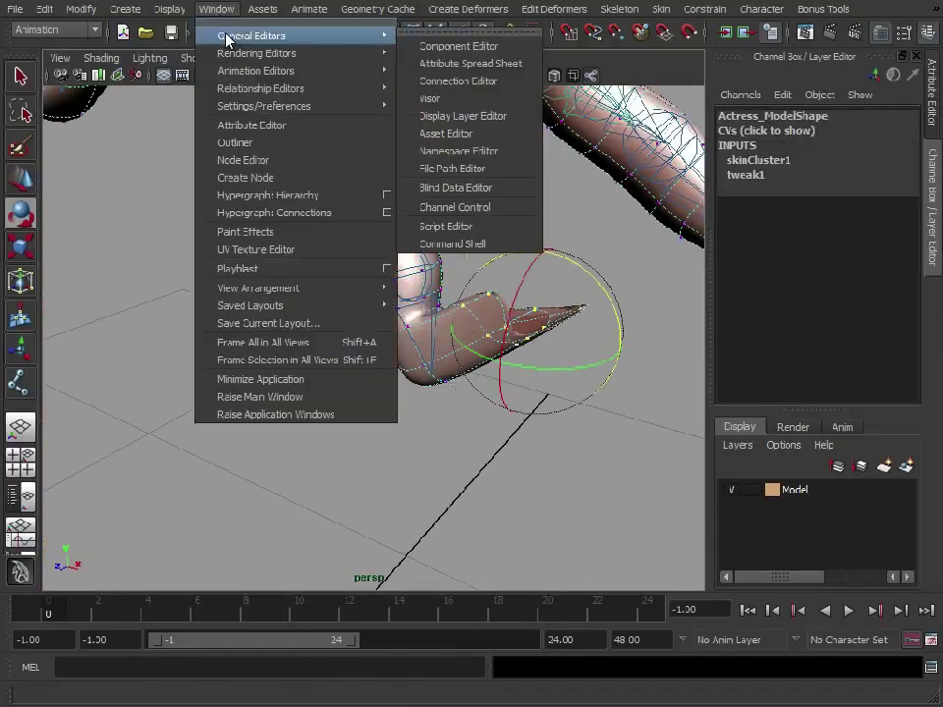
pyautogui.click(468, 47)
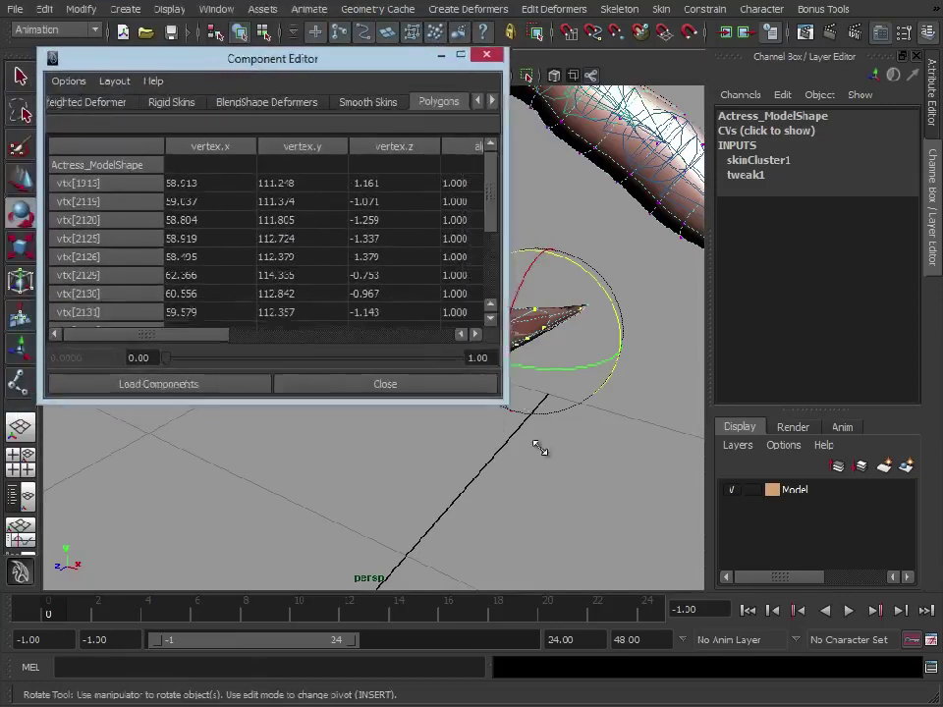
pyautogui.moveTo(540, 449); pyautogui.dragTo(740, 582)
pyautogui.click(486, 102)
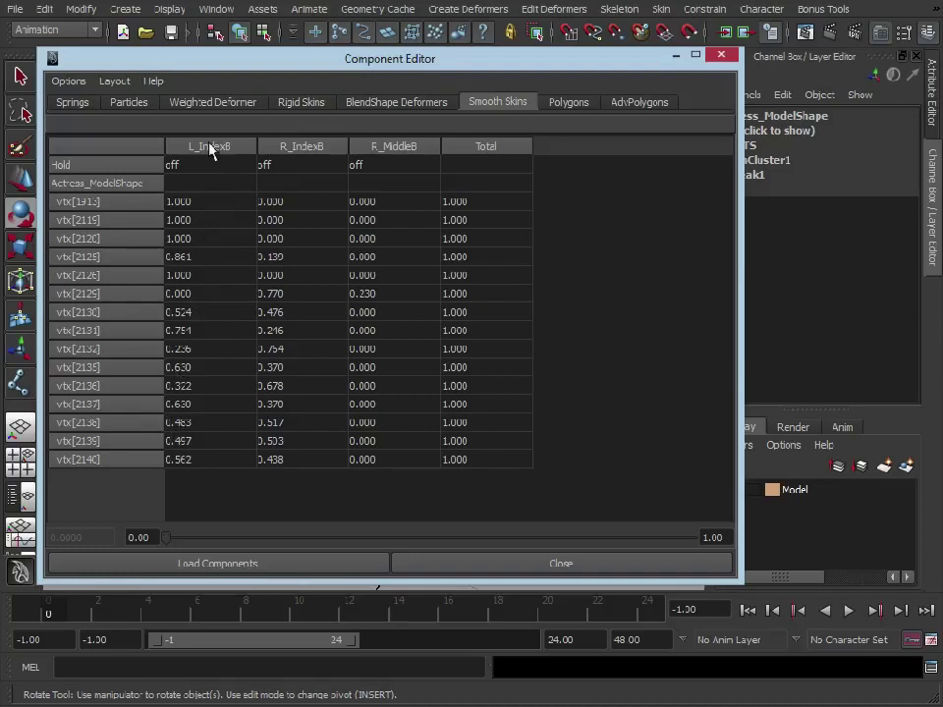
pyautogui.moveTo(419, 67); pyautogui.dragTo(942, 106)
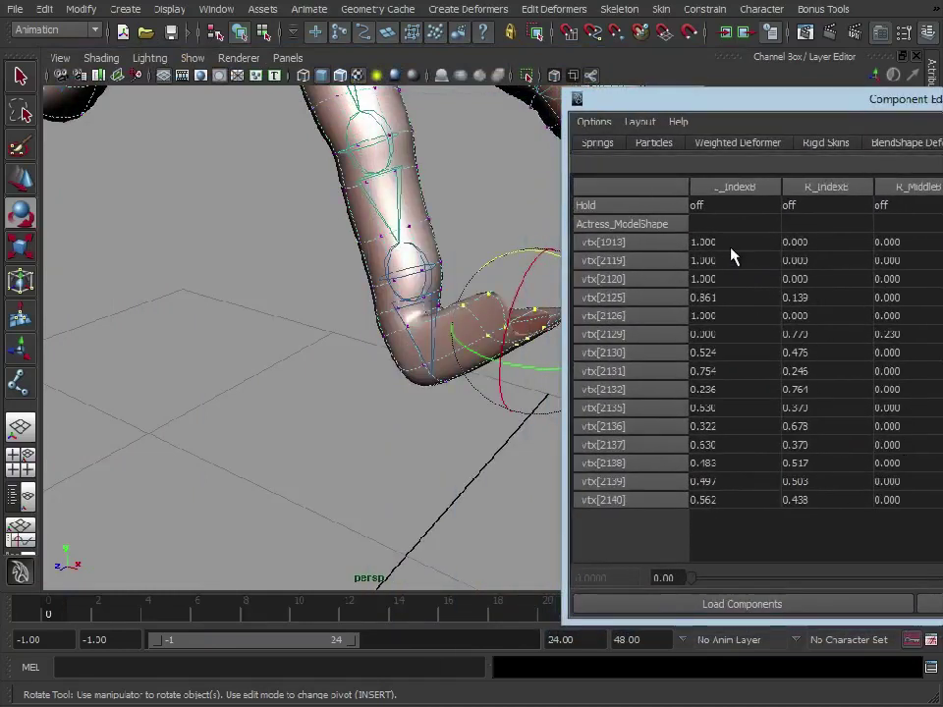
# Set the L_IndexB weight to 1 for all the selected fingertip vertices
pyautogui.moveTo(731, 248); pyautogui.dragTo(748, 503)
pyautogui.write('1')
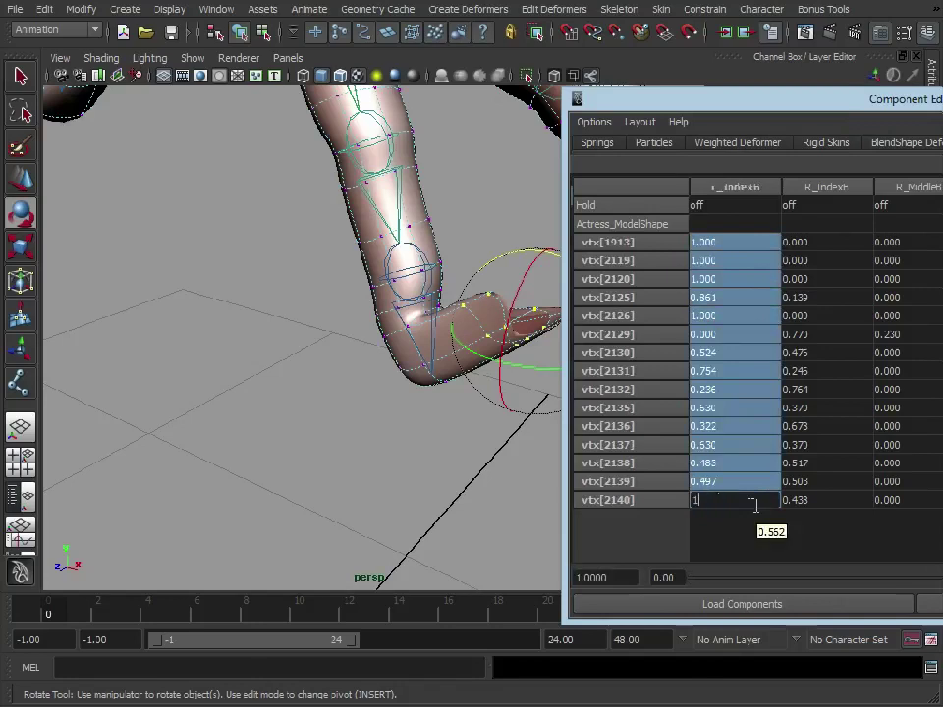
pyautogui.press('Return')
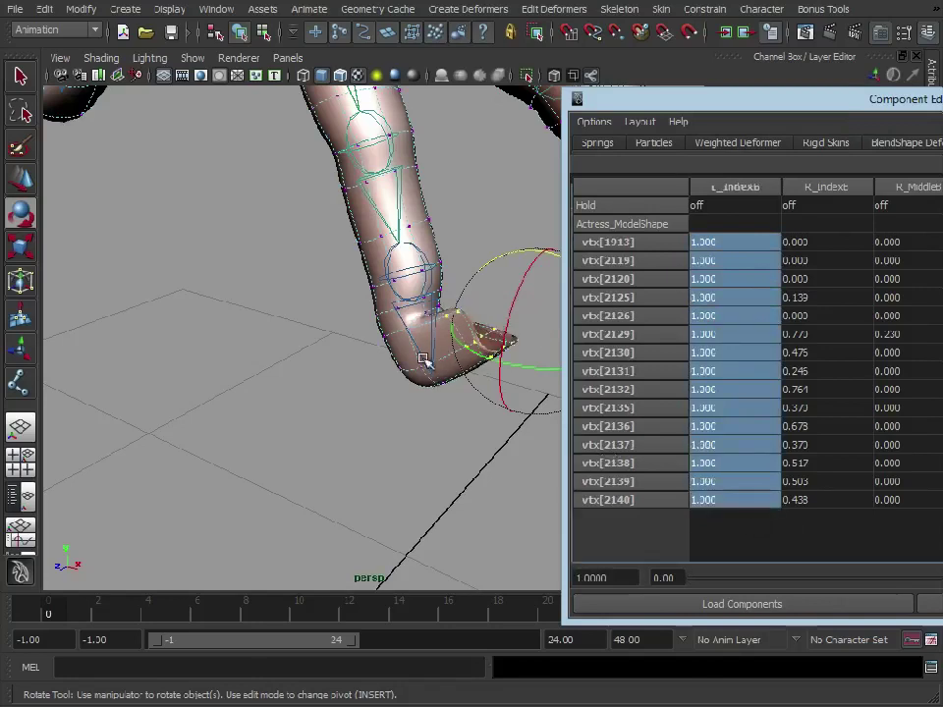
# Set the R_IndexB and R_MiddleB weights to 0 for all the selected fingertip vertices
pyautogui.moveTo(811, 242); pyautogui.dragTo(836, 501)
pyautogui.write('0')
pyautogui.press('Return')
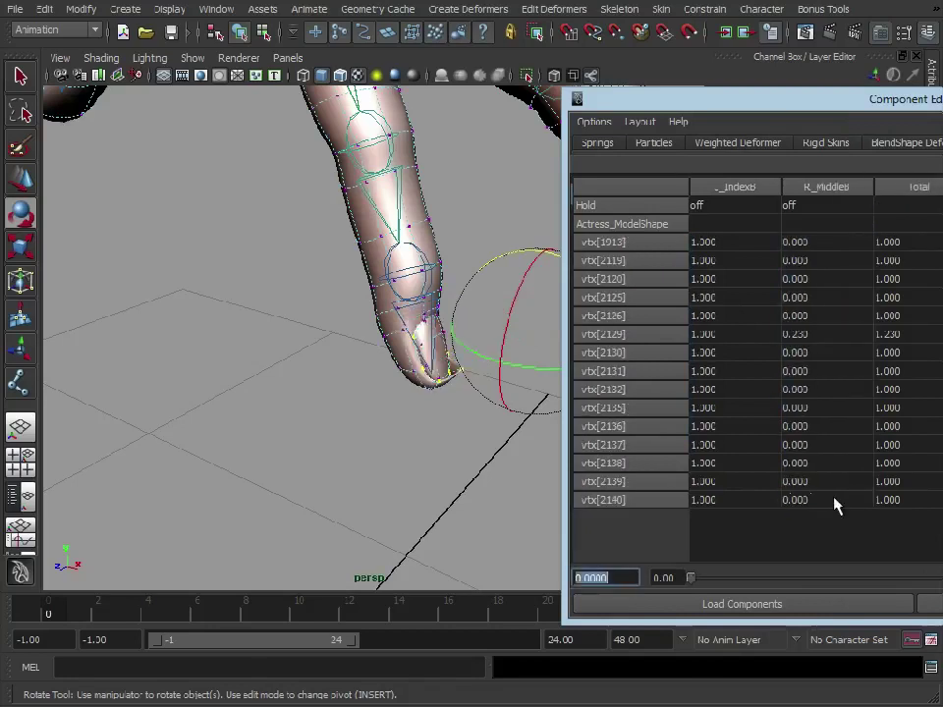
pyautogui.moveTo(821, 245); pyautogui.dragTo(827, 499)
pyautogui.click(828, 499)
pyautogui.write('0')
pyautogui.press('Return')
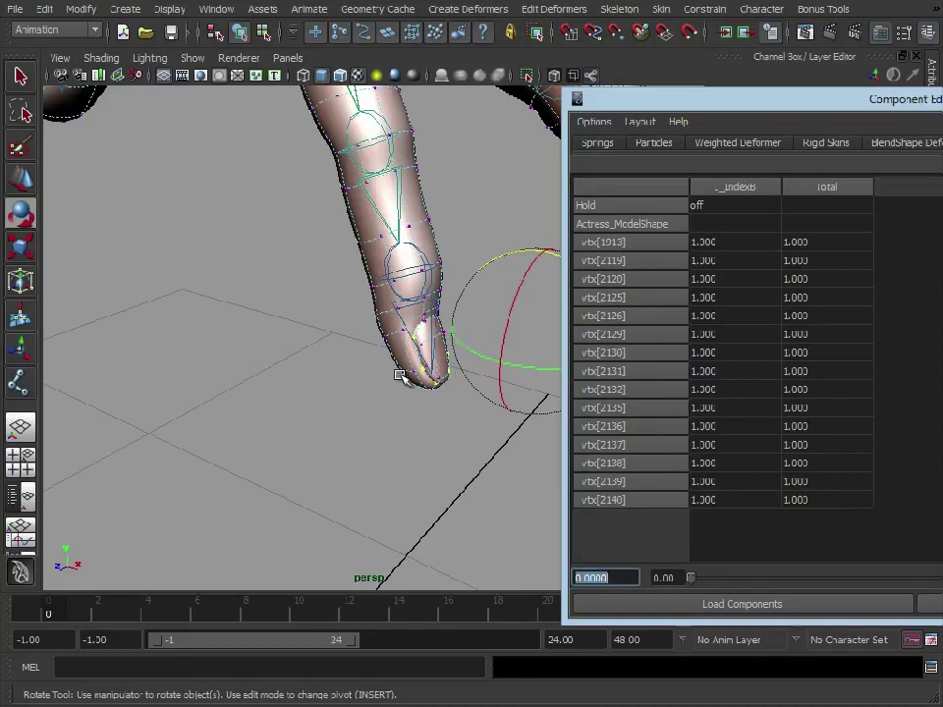
# Inspect the reweighted index fingertip and the rest of the hand, and close the Component Editor
pyautogui.keyDown('alt'); pyautogui.moveTo(425, 335); pyautogui.dragTo(412, 369, button='middle'); pyautogui.keyUp('alt')
pyautogui.scroll(-3, 413, 368)
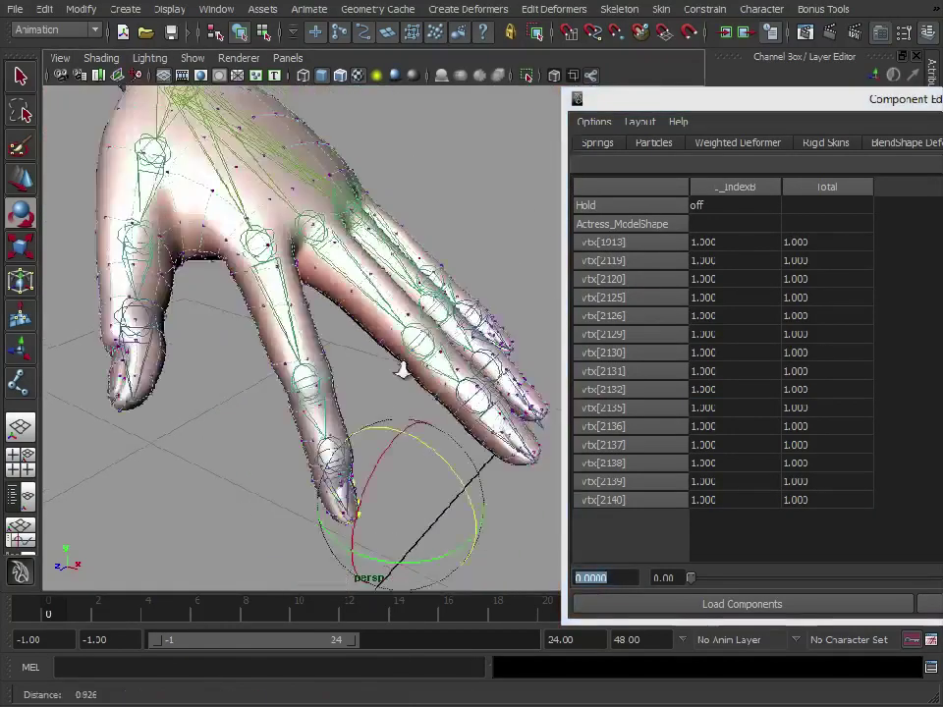
pyautogui.moveTo(447, 403)
pyautogui.keyDown('alt'); pyautogui.mouseDown()
pyautogui.moveTo(326, 430)
pyautogui.moveTo(374, 404)
pyautogui.moveTo(455, 387)
pyautogui.mouseUp(); pyautogui.keyUp('alt')
pyautogui.click(940, 100)
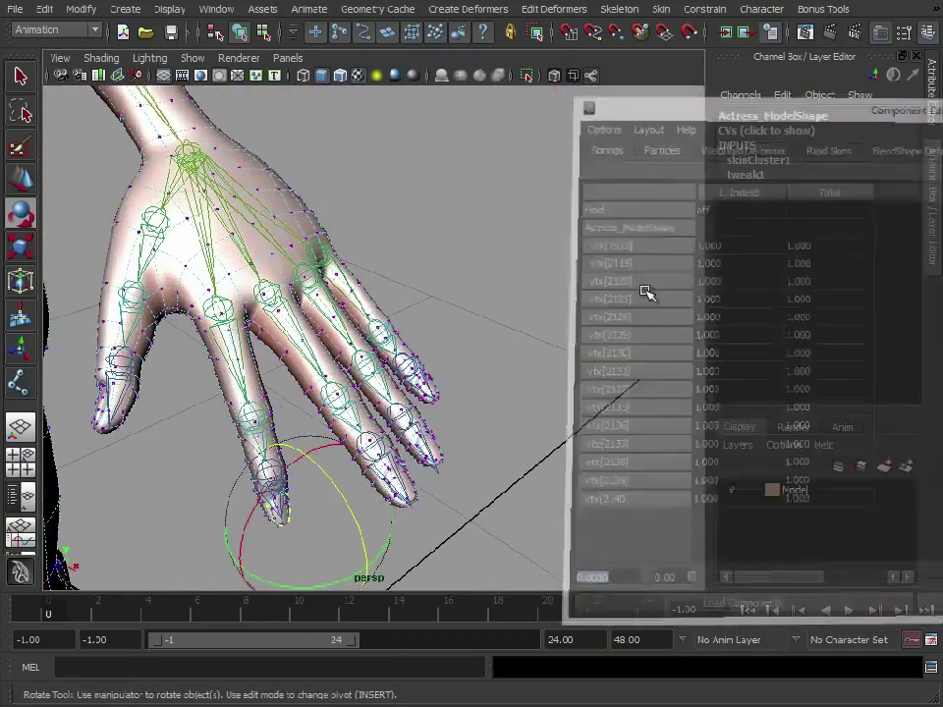
# Undo the fingertip weight edits, the joint rotations and the heat map smooth bind of Actress_Model
pyautogui.keyDown('alt'); pyautogui.moveTo(442, 295); pyautogui.dragTo(238, 257, button='right'); pyautogui.keyUp('alt')
pyautogui.keyDown('alt'); pyautogui.moveTo(239, 258); pyautogui.dragTo(391, 299, button='middle'); pyautogui.keyUp('alt')
pyautogui.keyDown('alt'); pyautogui.moveTo(391, 299); pyautogui.dragTo(424, 265); pyautogui.keyUp('alt')
pyautogui.hotkey('ctrl', 'z')
pyautogui.hotkey('ctrl', 'z')
pyautogui.hotkey('ctrl', 'z')
pyautogui.hotkey('ctrl', 'z')
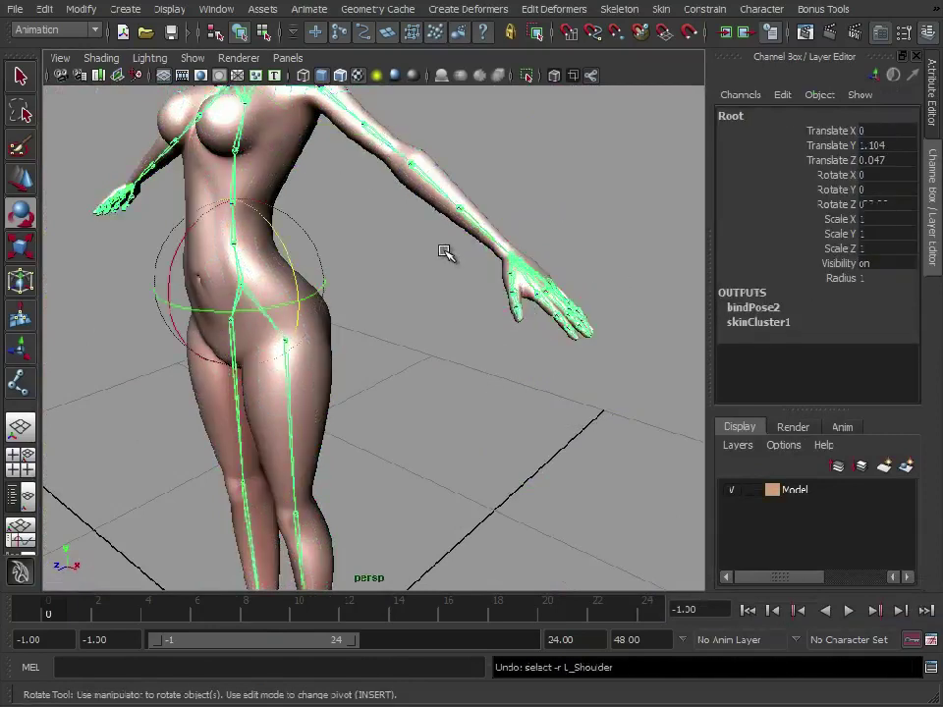
pyautogui.hotkey('ctrl', 'z')
pyautogui.hotkey('ctrl', 'z')
pyautogui.hotkey('ctrl', 'z')
pyautogui.hotkey('ctrl', 'z')
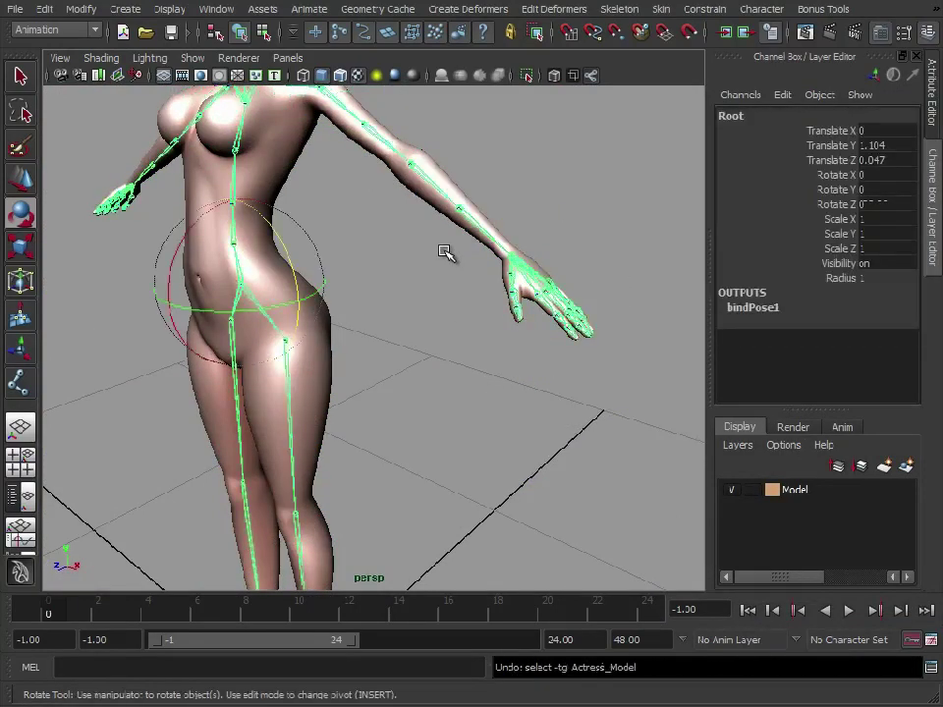
pyautogui.hotkey('ctrl', 'z')
# Select the Root joint together with the unbound Actress_Model mesh
pyautogui.click(315, 298)
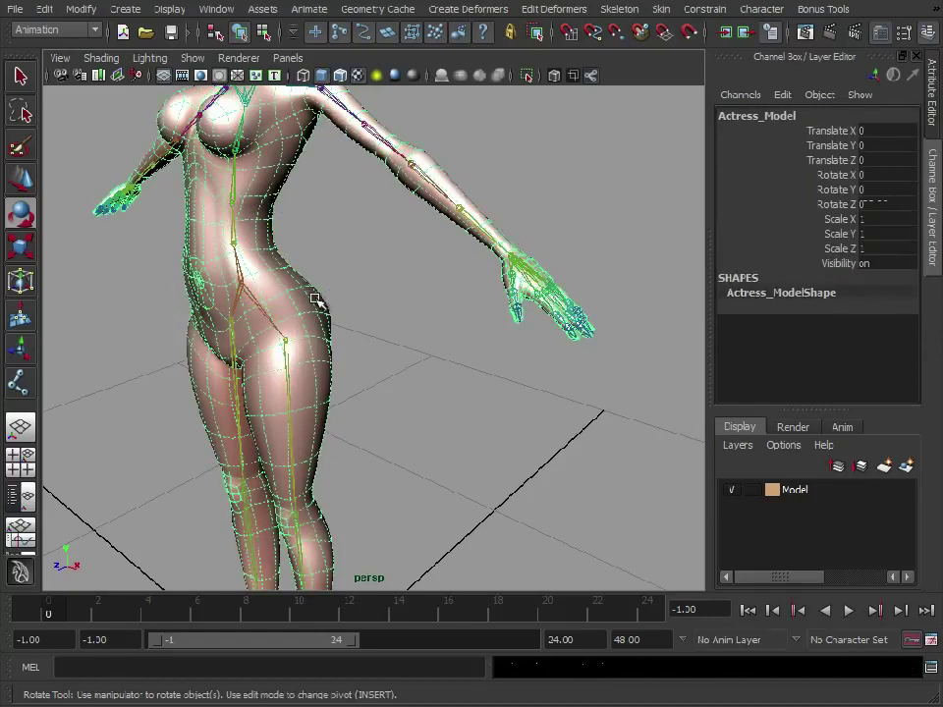
pyautogui.click(387, 320)
pyautogui.keyDown('alt'); pyautogui.moveTo(424, 286); pyautogui.dragTo(427, 339, button='middle'); pyautogui.keyUp('alt')
pyautogui.keyDown('alt'); pyautogui.moveTo(428, 339); pyautogui.dragTo(433, 347); pyautogui.keyUp('alt')
pyautogui.scroll(-4, 433, 347)
pyautogui.keyDown('alt'); pyautogui.moveTo(434, 347); pyautogui.dragTo(367, 428, button='middle'); pyautogui.keyUp('alt')
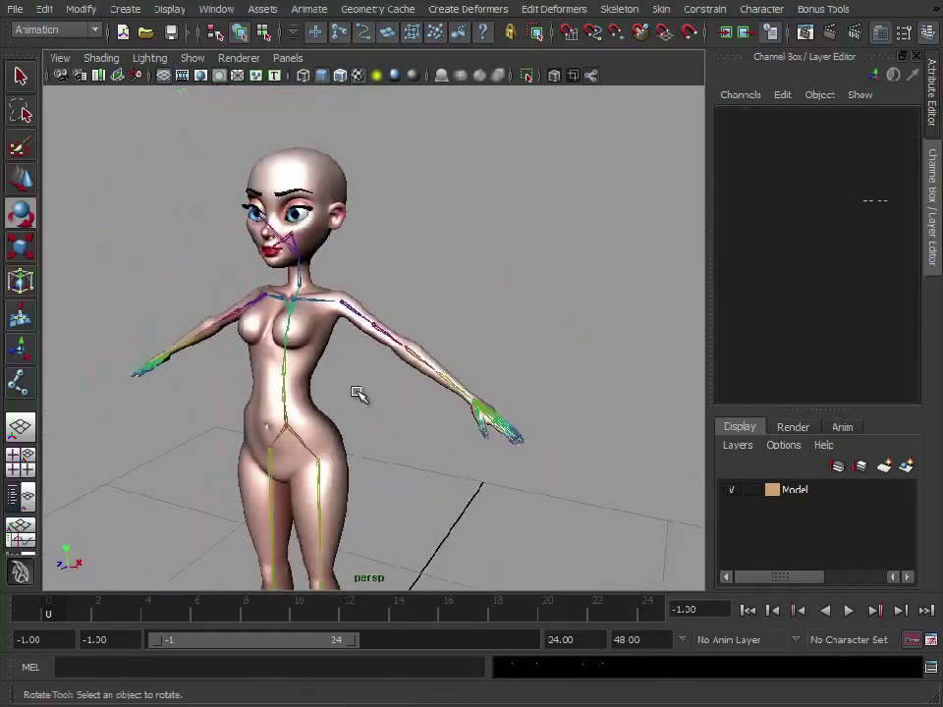
pyautogui.scroll(4, 320, 381)
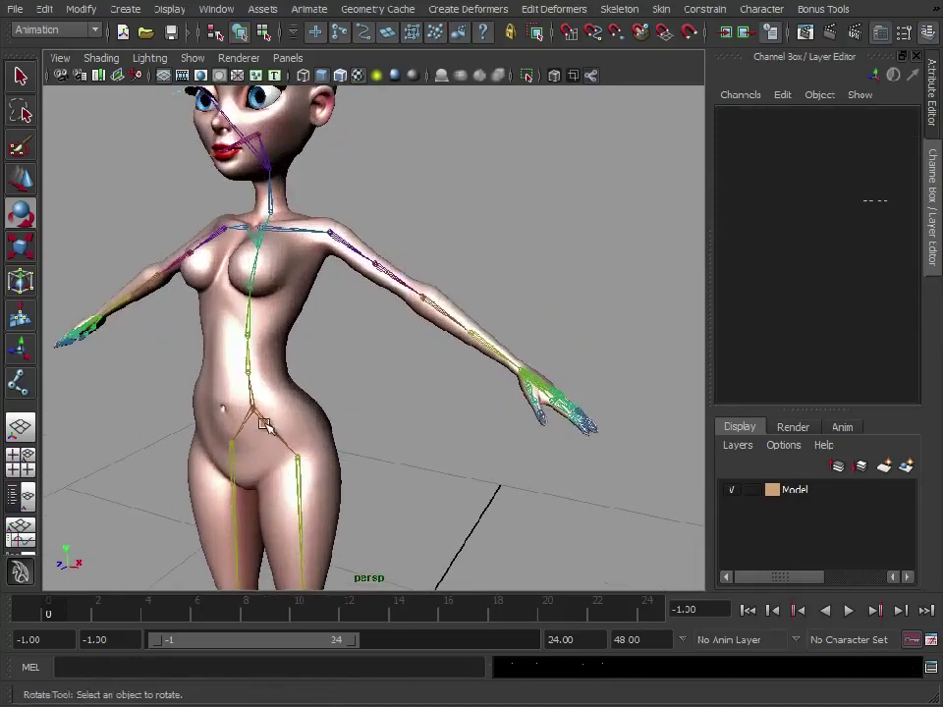
pyautogui.click(264, 421)
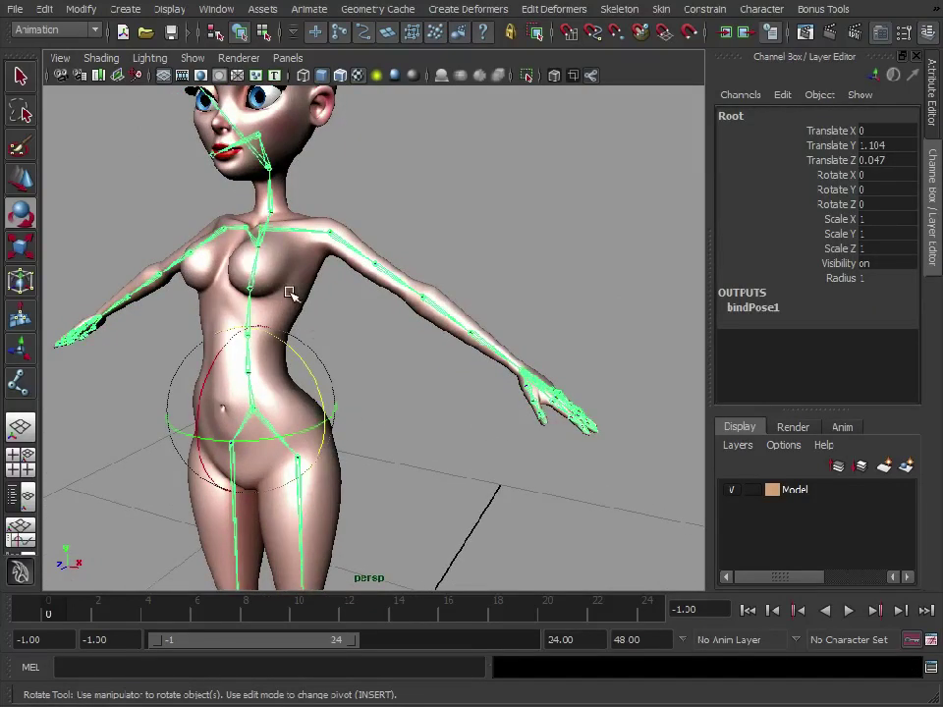
pyautogui.click(289, 293)
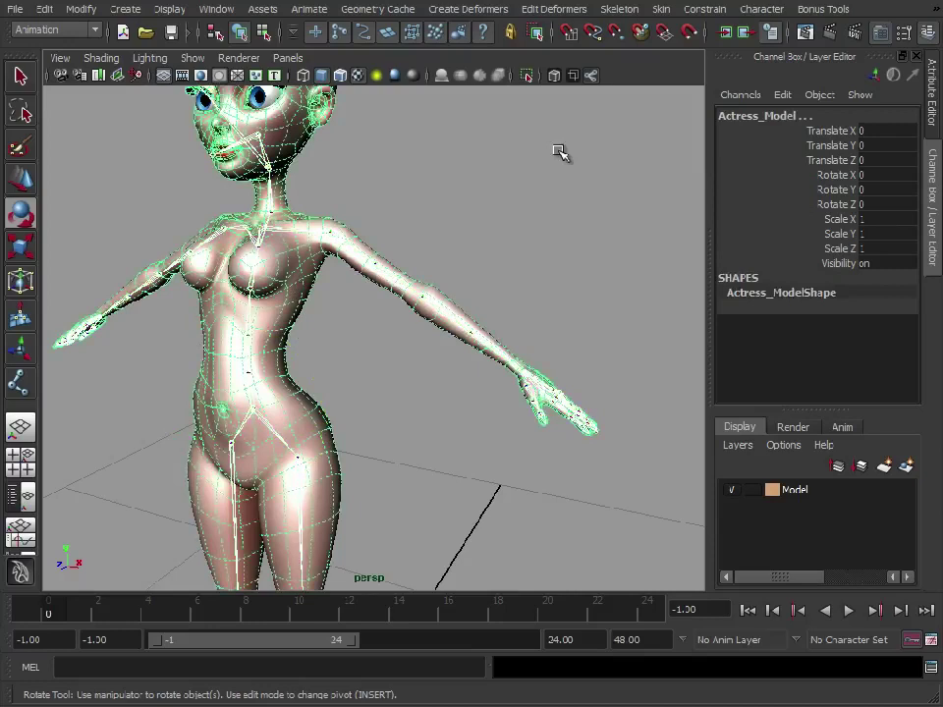
# Open the Smooth Bind options, reset them to their default settings and move the window clear of the character's torso
pyautogui.click(660, 9)
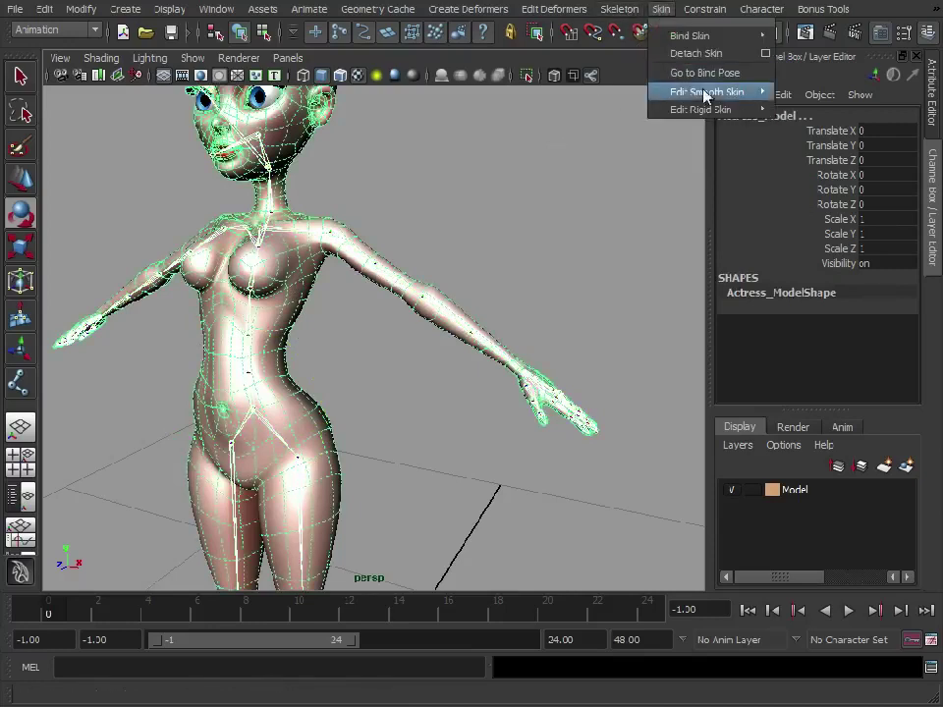
pyautogui.moveTo(739, 98)
pyautogui.moveTo(699, 35)
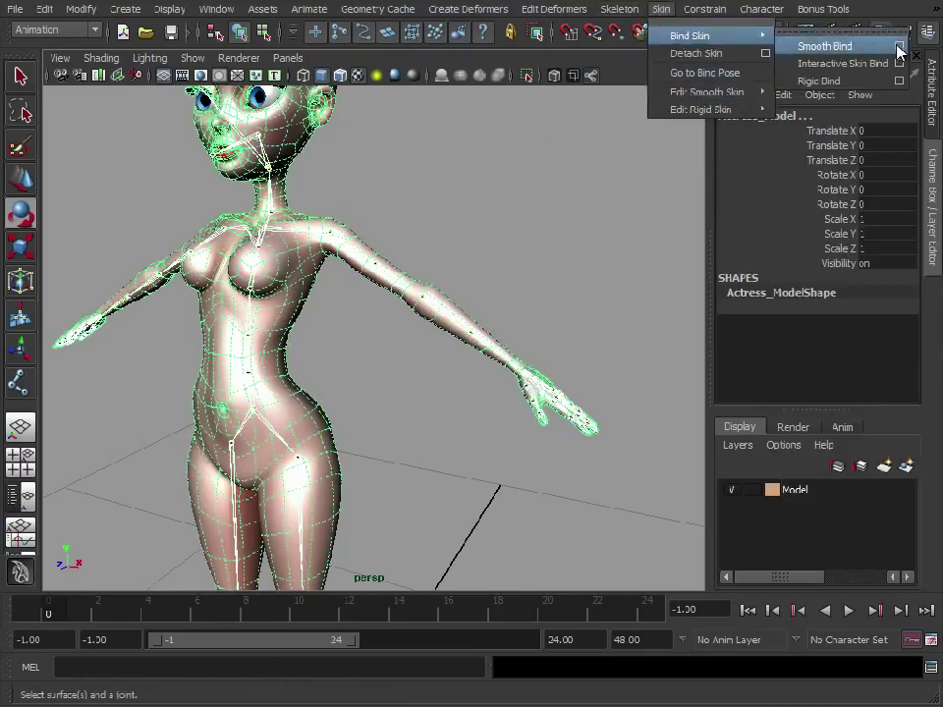
pyautogui.click(899, 44)
pyautogui.click(184, 184)
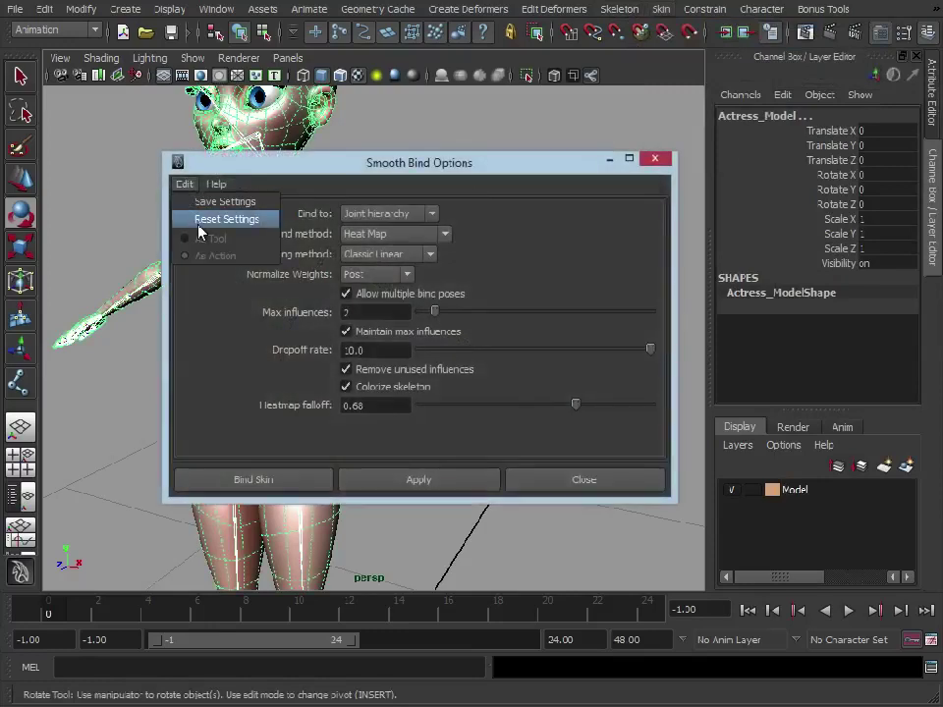
pyautogui.click(212, 217)
pyautogui.moveTo(493, 175); pyautogui.dragTo(715, 64)
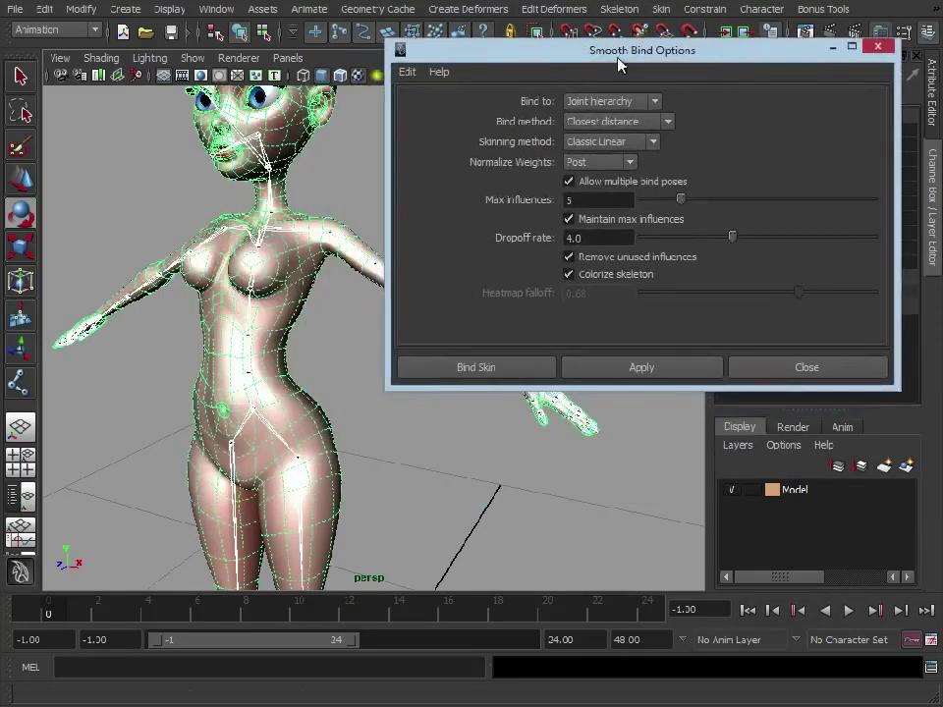
# Bind the mesh to the joint hierarchy with max influences 2 and a dropoff rate of 10
pyautogui.click(617, 101)
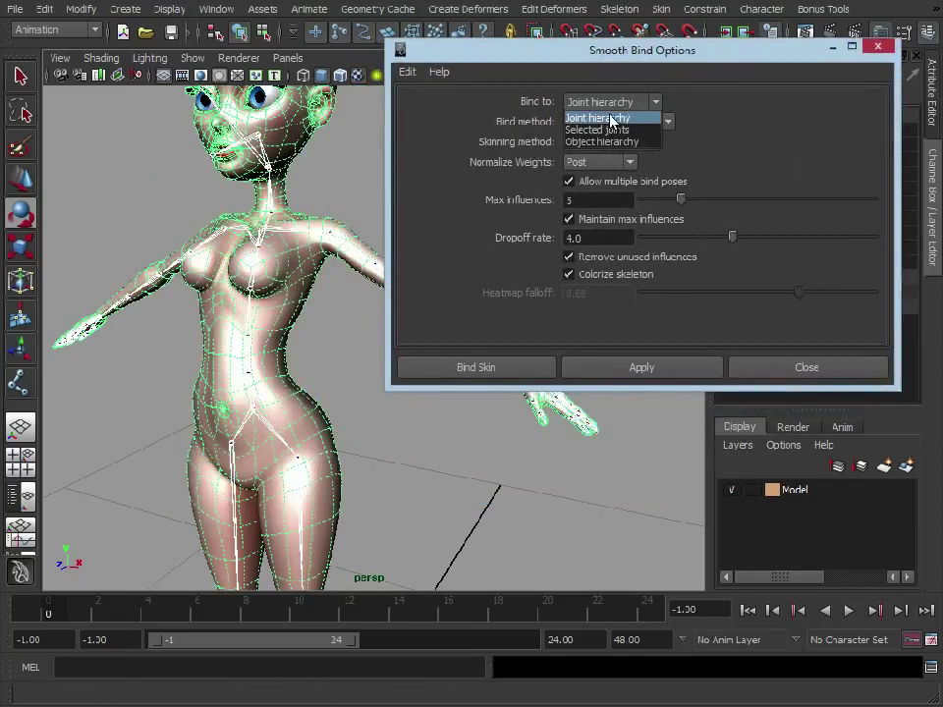
pyautogui.click(612, 118)
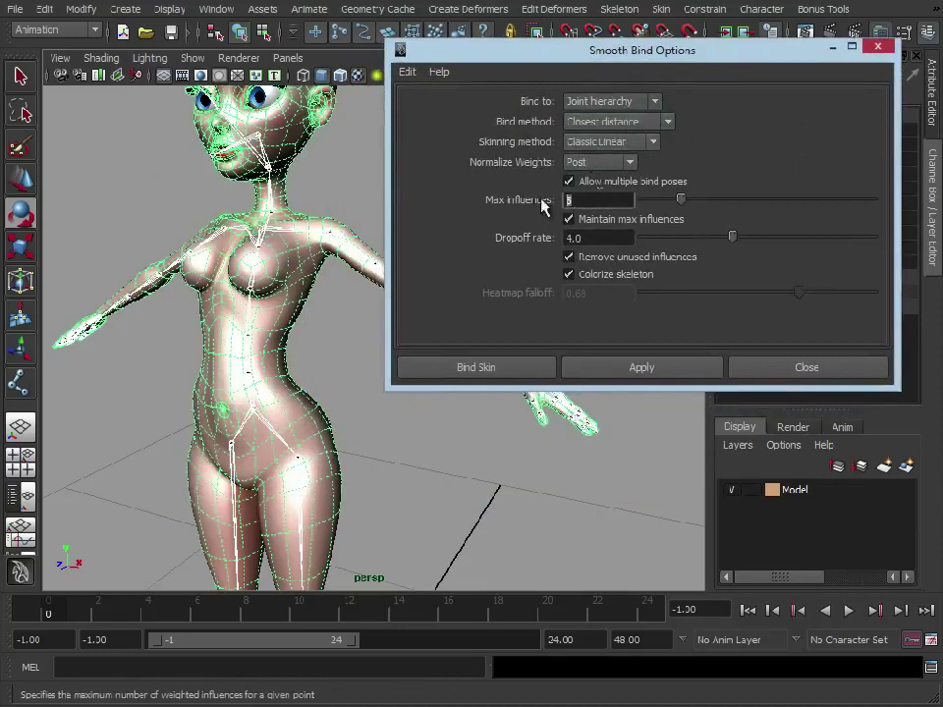
pyautogui.write('2')
pyautogui.press('Return')
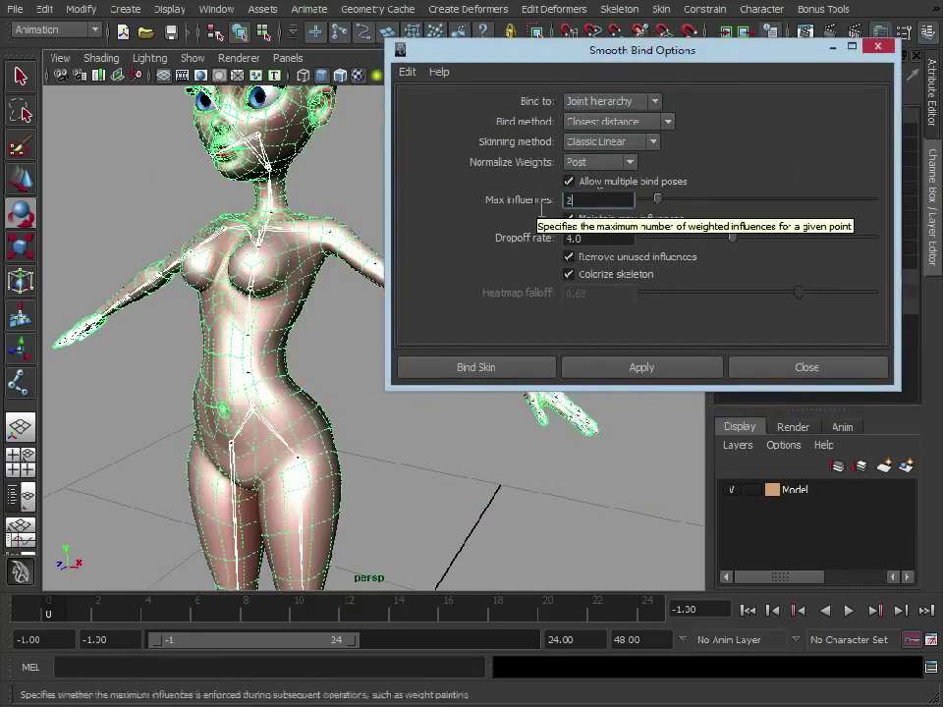
pyautogui.press('Tab')
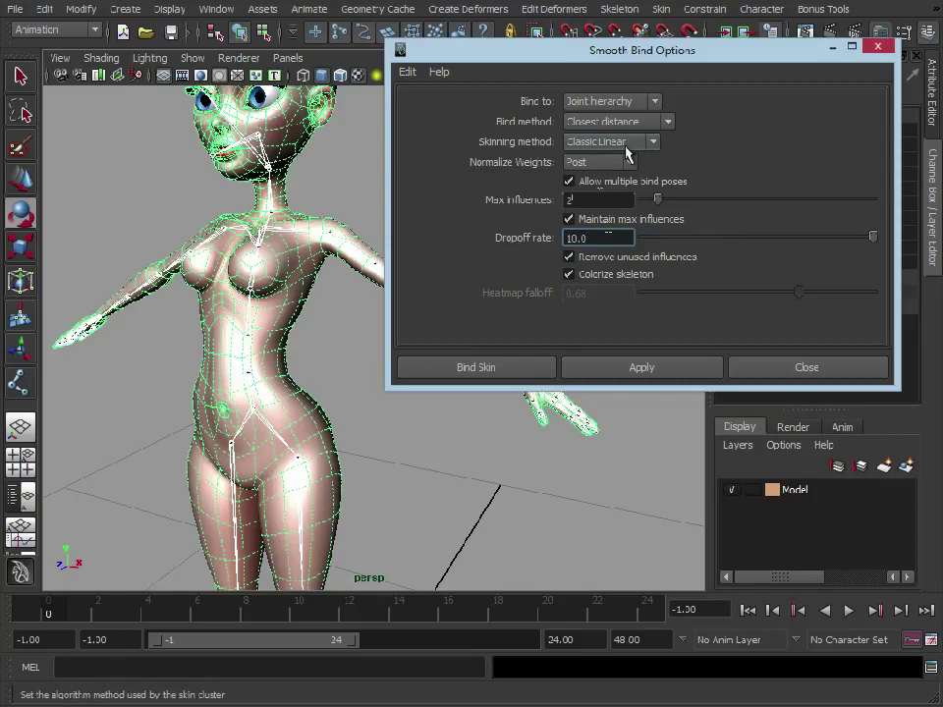
pyautogui.click(484, 367)
# Test the shoulder deformation by rotating the L_Shoulder joint to about -22 and about -46 degrees in Z, undoing each rotation
pyautogui.keyDown('alt'); pyautogui.moveTo(327, 300); pyautogui.dragTo(386, 304, button='middle'); pyautogui.keyUp('alt')
pyautogui.keyDown('alt'); pyautogui.moveTo(385, 304); pyautogui.dragTo(441, 300); pyautogui.keyUp('alt')
pyautogui.keyDown('alt'); pyautogui.moveTo(440, 301); pyautogui.dragTo(586, 303, button='right'); pyautogui.keyUp('alt')
pyautogui.keyDown('alt'); pyautogui.moveTo(505, 279); pyautogui.dragTo(466, 296, button='middle'); pyautogui.keyUp('alt')
pyautogui.keyDown('alt'); pyautogui.moveTo(465, 296); pyautogui.dragTo(520, 293, button='right'); pyautogui.keyUp('alt')
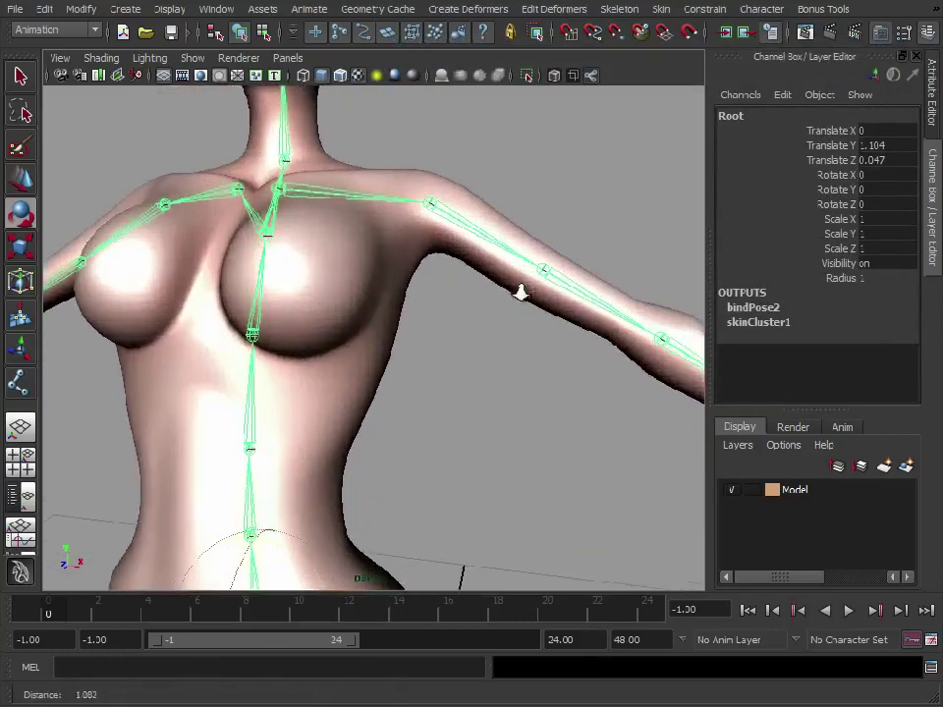
pyautogui.moveTo(468, 170); pyautogui.dragTo(436, 224)
pyautogui.keyDown('alt'); pyautogui.moveTo(473, 330); pyautogui.dragTo(484, 331); pyautogui.keyUp('alt')
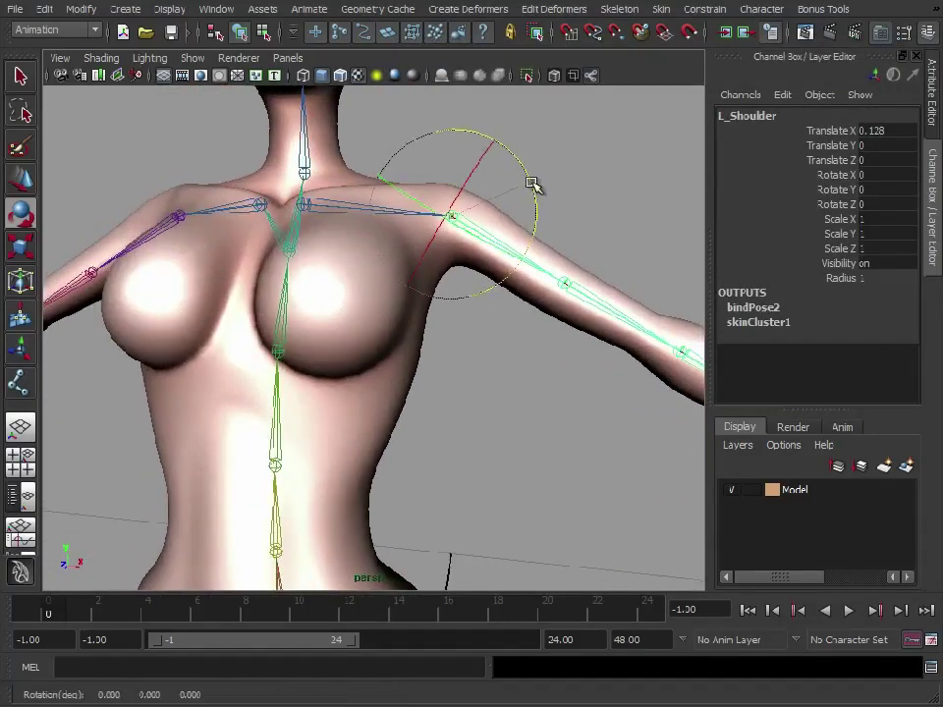
pyautogui.moveTo(536, 185); pyautogui.dragTo(532, 247)
pyautogui.moveTo(539, 171); pyautogui.dragTo(412, 193)
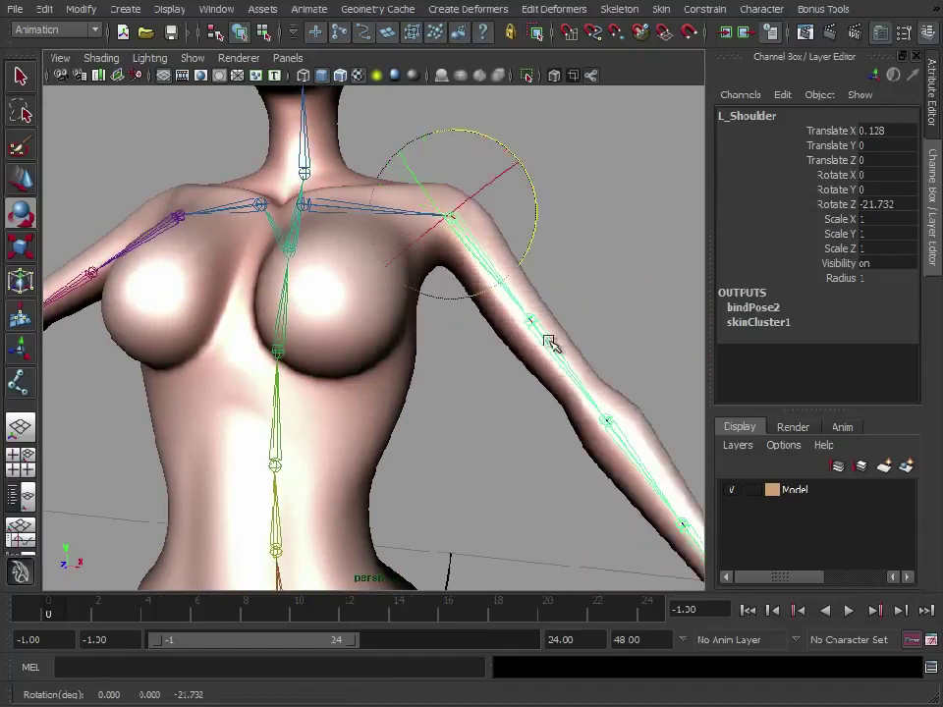
pyautogui.keyDown('alt'); pyautogui.moveTo(551, 311); pyautogui.dragTo(528, 312); pyautogui.keyUp('alt')
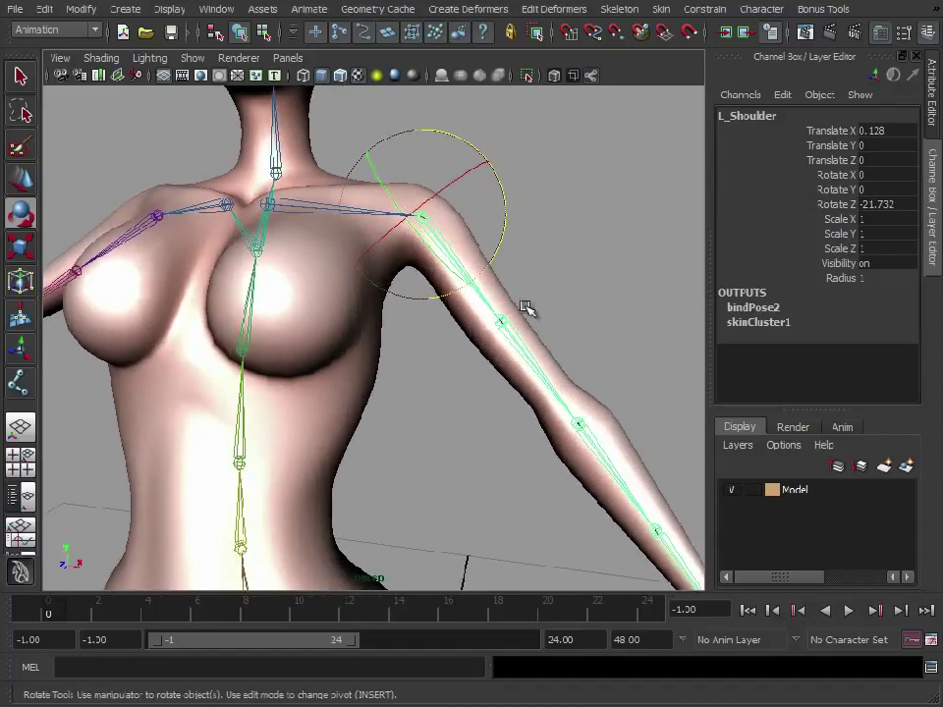
pyautogui.hotkey('ctrl', 'z')
pyautogui.moveTo(505, 200); pyautogui.dragTo(434, 208)
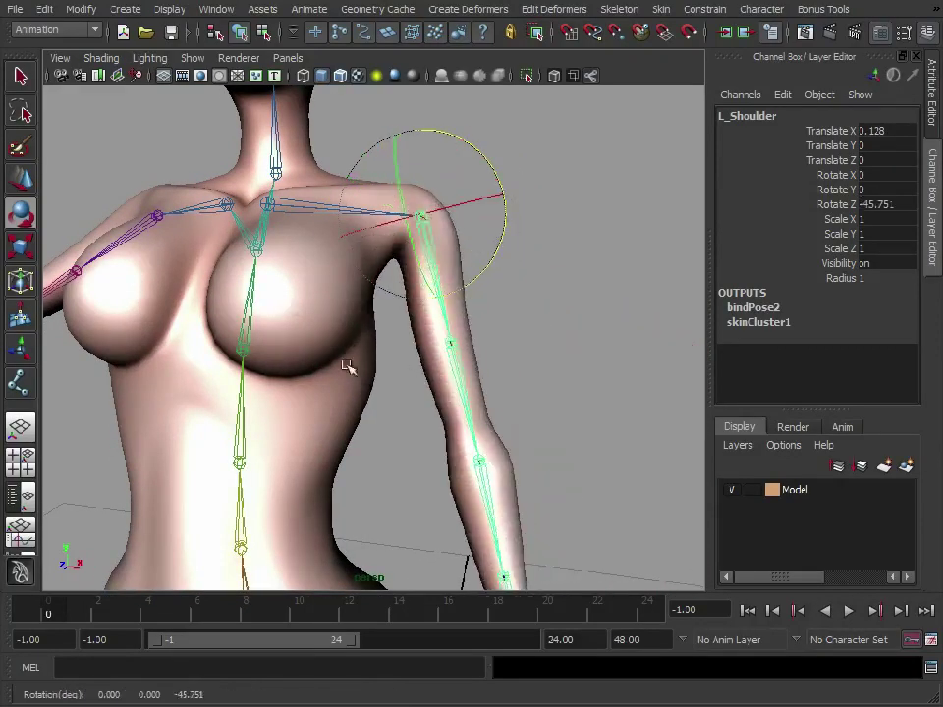
pyautogui.hotkey('ctrl', 'z')
# Test the index finger's deformation by rotating the L_IndexRoot joint to -76.25 degrees in Z, inspect the hand and undo the rotation
pyautogui.keyDown('alt'); pyautogui.moveTo(558, 418); pyautogui.dragTo(585, 455); pyautogui.keyUp('alt')
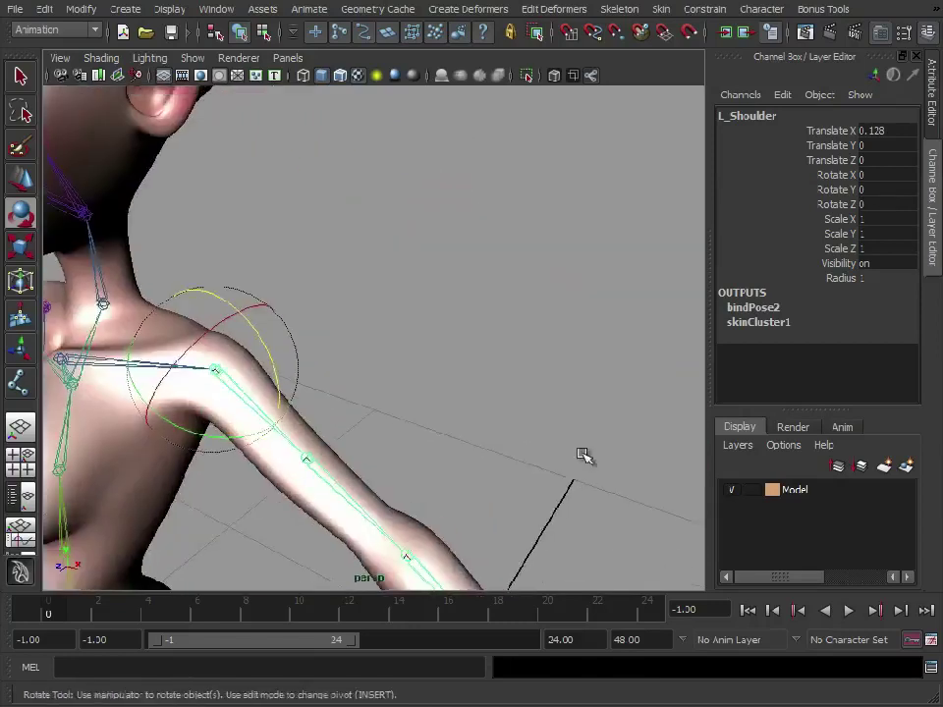
pyautogui.keyDown('alt'); pyautogui.moveTo(584, 455); pyautogui.dragTo(503, 340, button='middle'); pyautogui.keyUp('alt')
pyautogui.keyDown('alt'); pyautogui.moveTo(503, 340); pyautogui.dragTo(570, 360, button='right'); pyautogui.keyUp('alt')
pyautogui.click(373, 224)
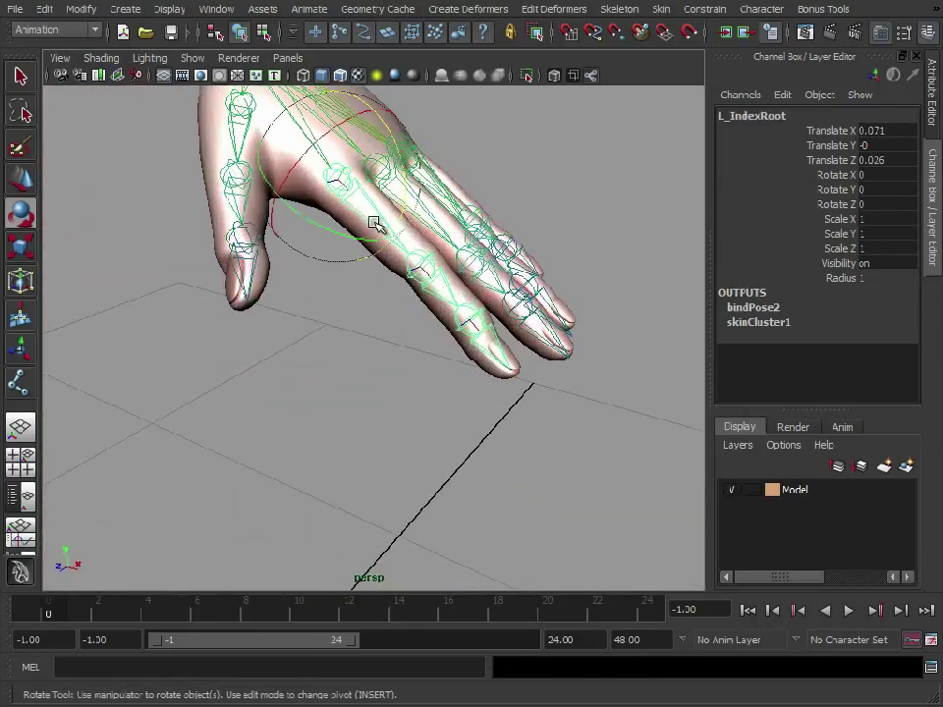
pyautogui.moveTo(377, 224); pyautogui.dragTo(388, 255)
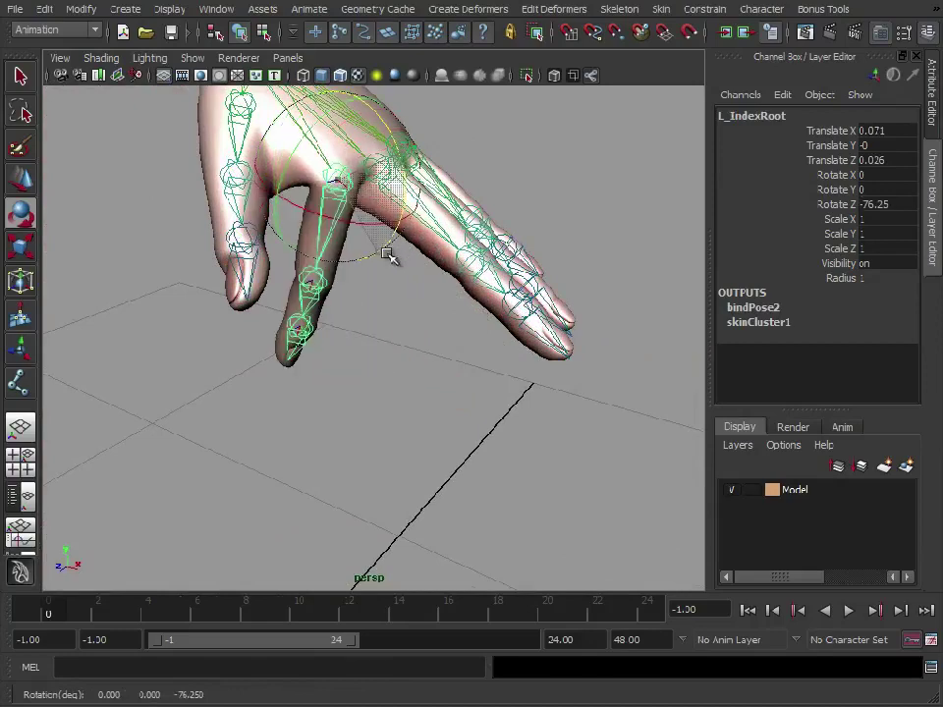
pyautogui.keyDown('alt'); pyautogui.moveTo(350, 300); pyautogui.dragTo(331, 301, button='middle'); pyautogui.keyUp('alt')
pyautogui.keyDown('alt'); pyautogui.moveTo(330, 301); pyautogui.dragTo(383, 337, button='right'); pyautogui.keyUp('alt')
pyautogui.keyDown('alt'); pyautogui.moveTo(383, 337); pyautogui.dragTo(455, 345); pyautogui.keyUp('alt')
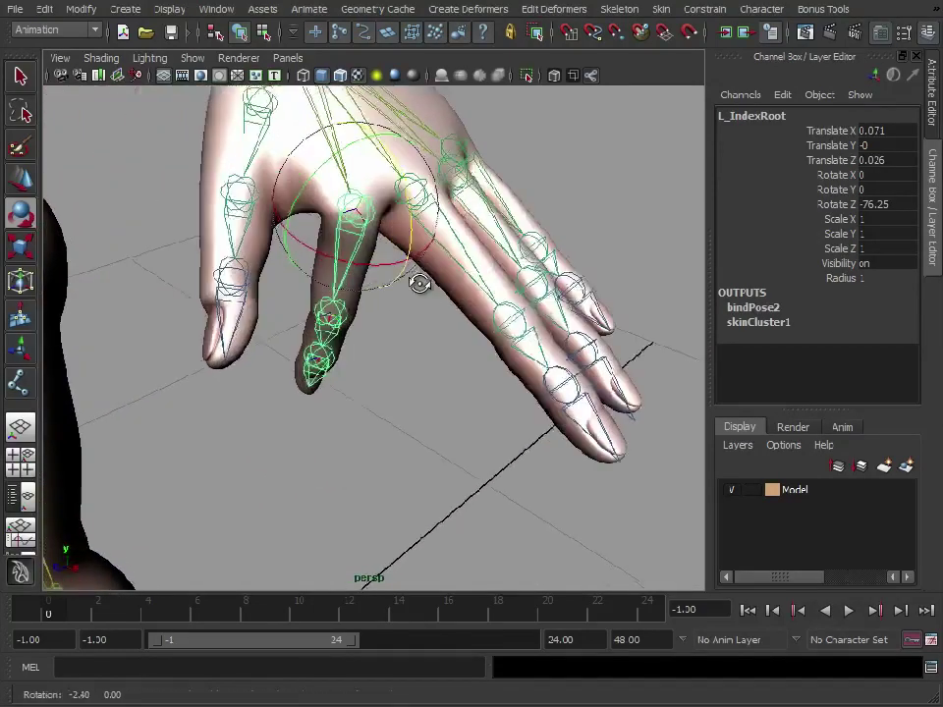
pyautogui.hotkey('ctrl', 'z')
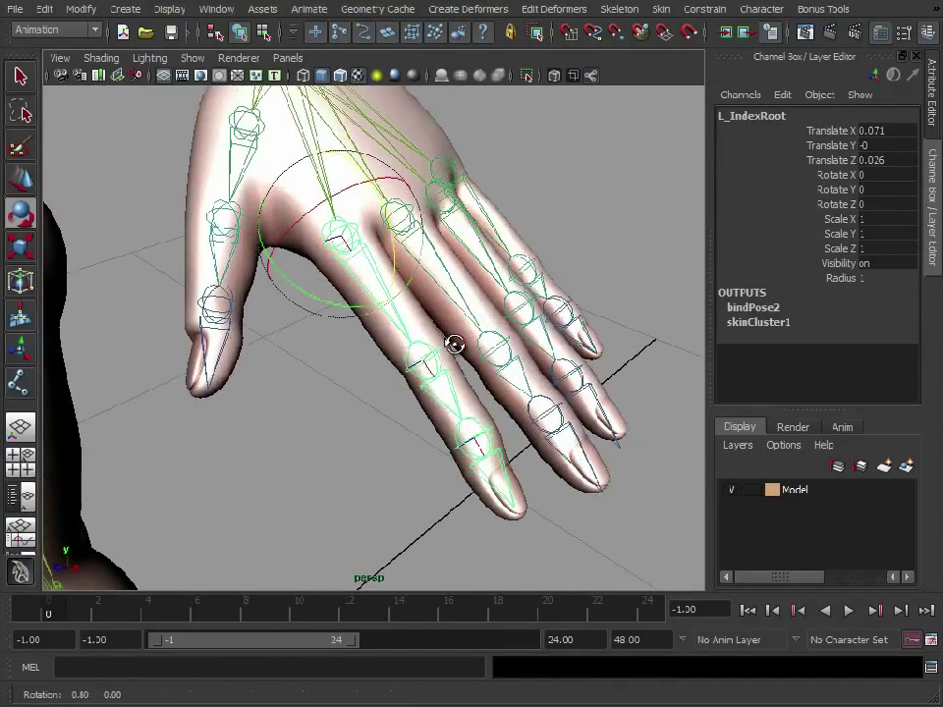
# Test-rotate the L_MiddleRoot joint by about 11.8 degrees in Z and a joint of the thumb, undoing each rotation
pyautogui.click(461, 306)
pyautogui.moveTo(458, 217)
pyautogui.mouseDown()
pyautogui.moveTo(472, 303)
pyautogui.moveTo(460, 196)
pyautogui.mouseUp()
pyautogui.hotkey('ctrl', 'z')
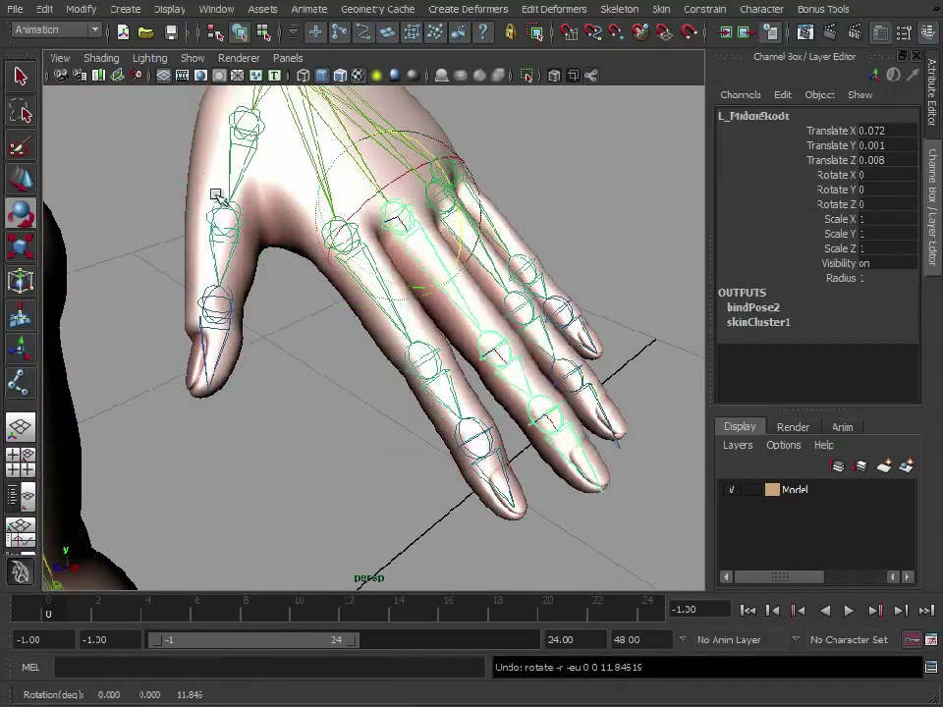
pyautogui.click(230, 161)
pyautogui.moveTo(200, 152); pyautogui.dragTo(165, 140)
pyautogui.hotkey('ctrl', 'z')
# Select the L_IndexA joint of the left index finger for a rotation test
pyautogui.click(438, 373)
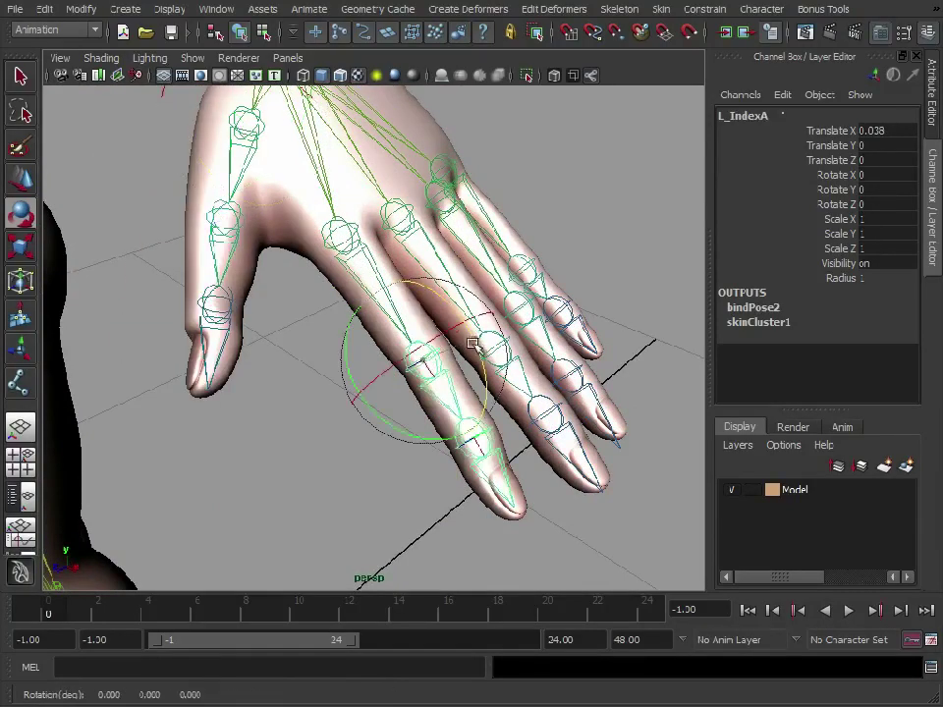